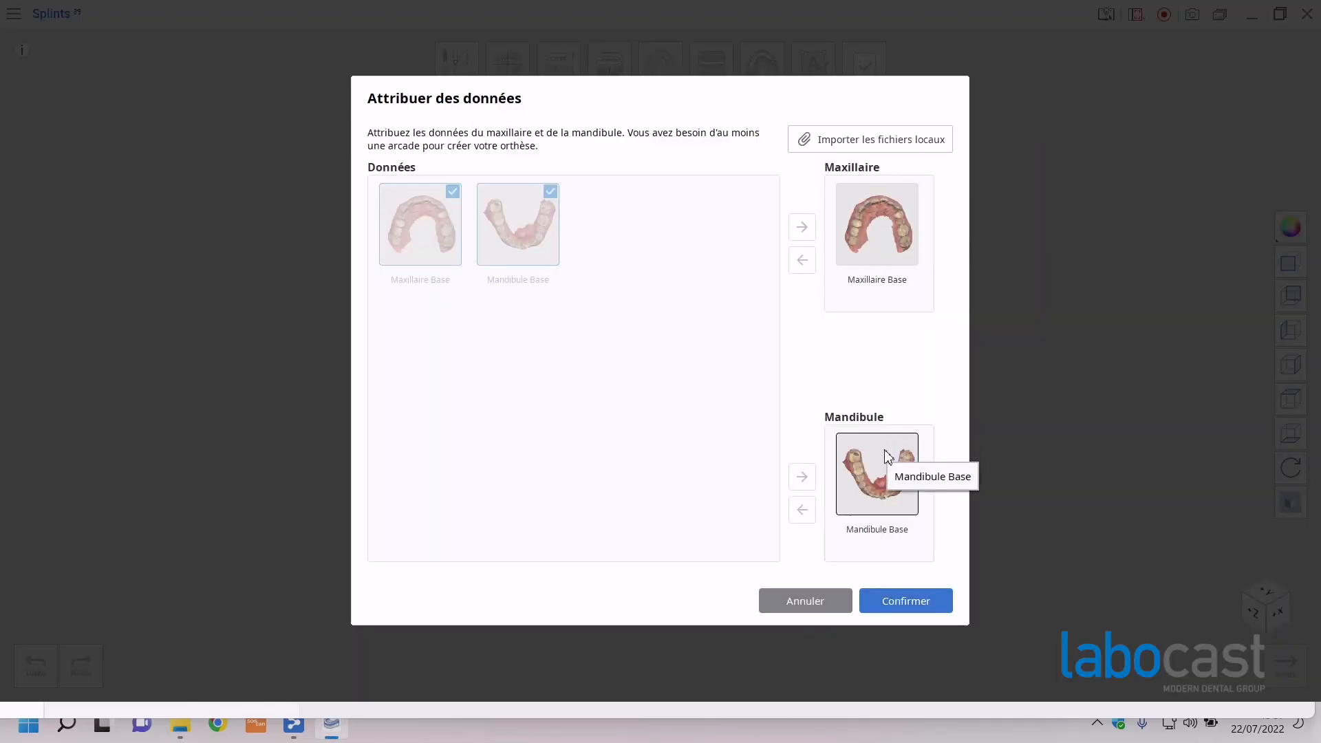
Step: Confirm the assigned arch scans and set up a splint for Mandibule using Création manuelle
click(900, 601)
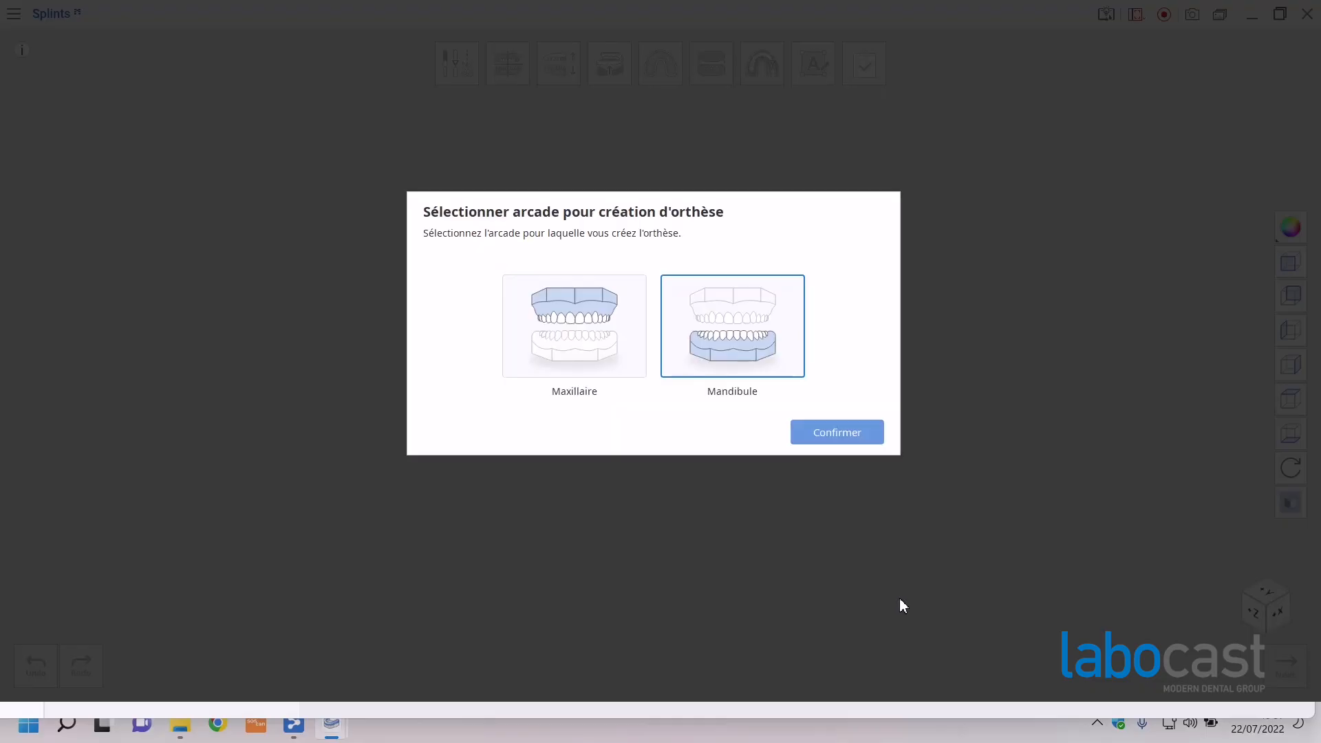
click(728, 349)
click(851, 434)
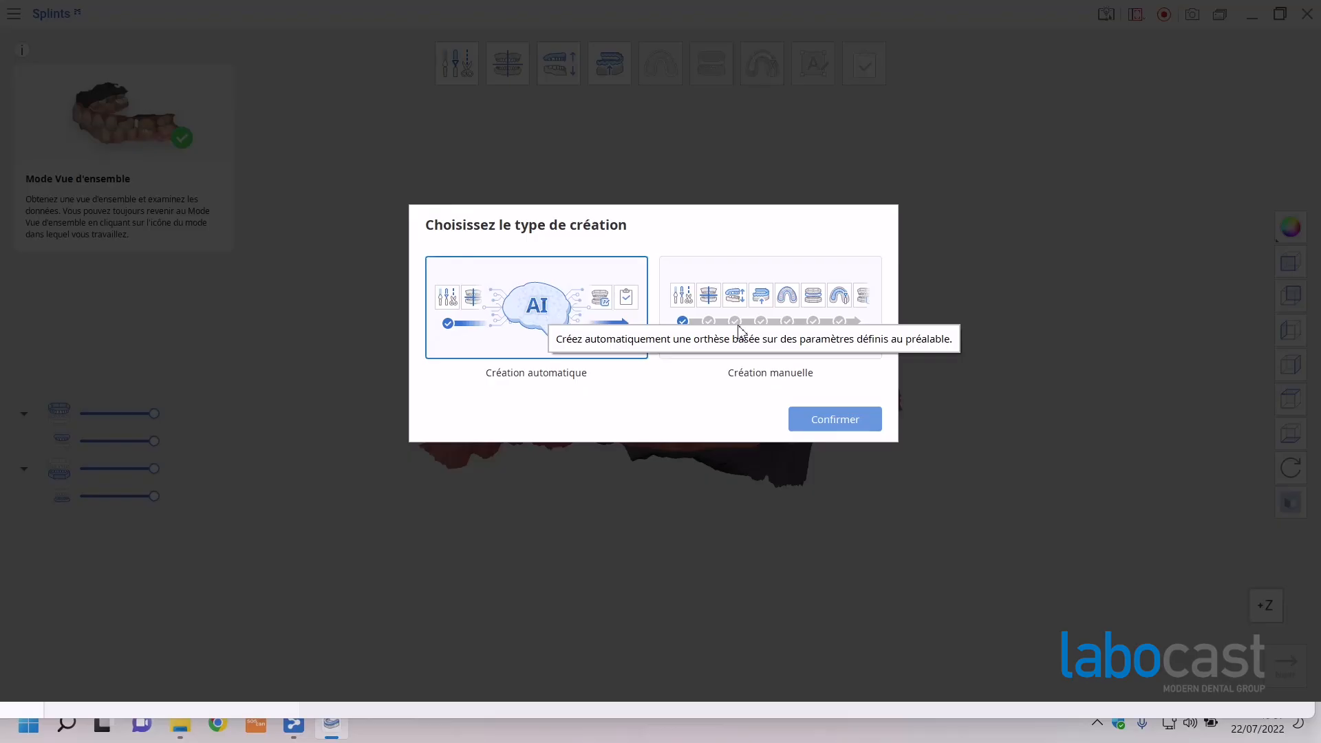
click(796, 348)
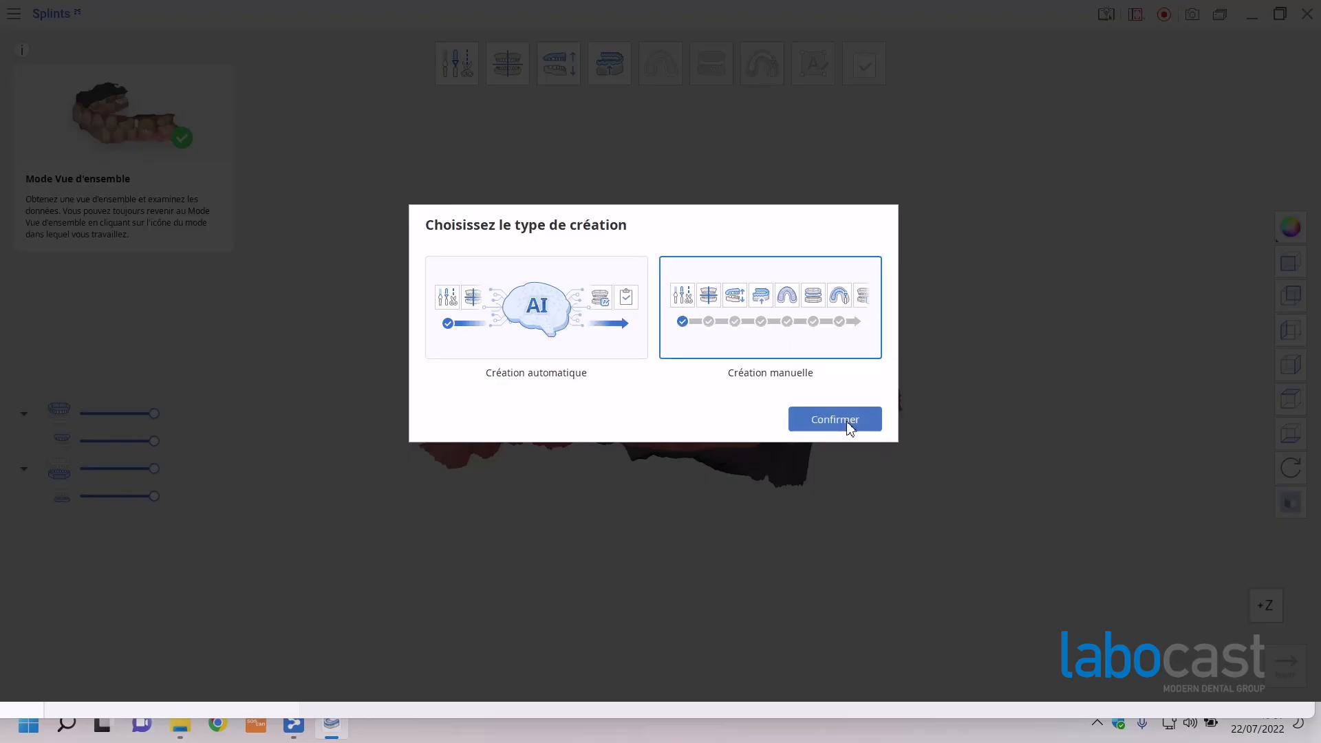
click(833, 428)
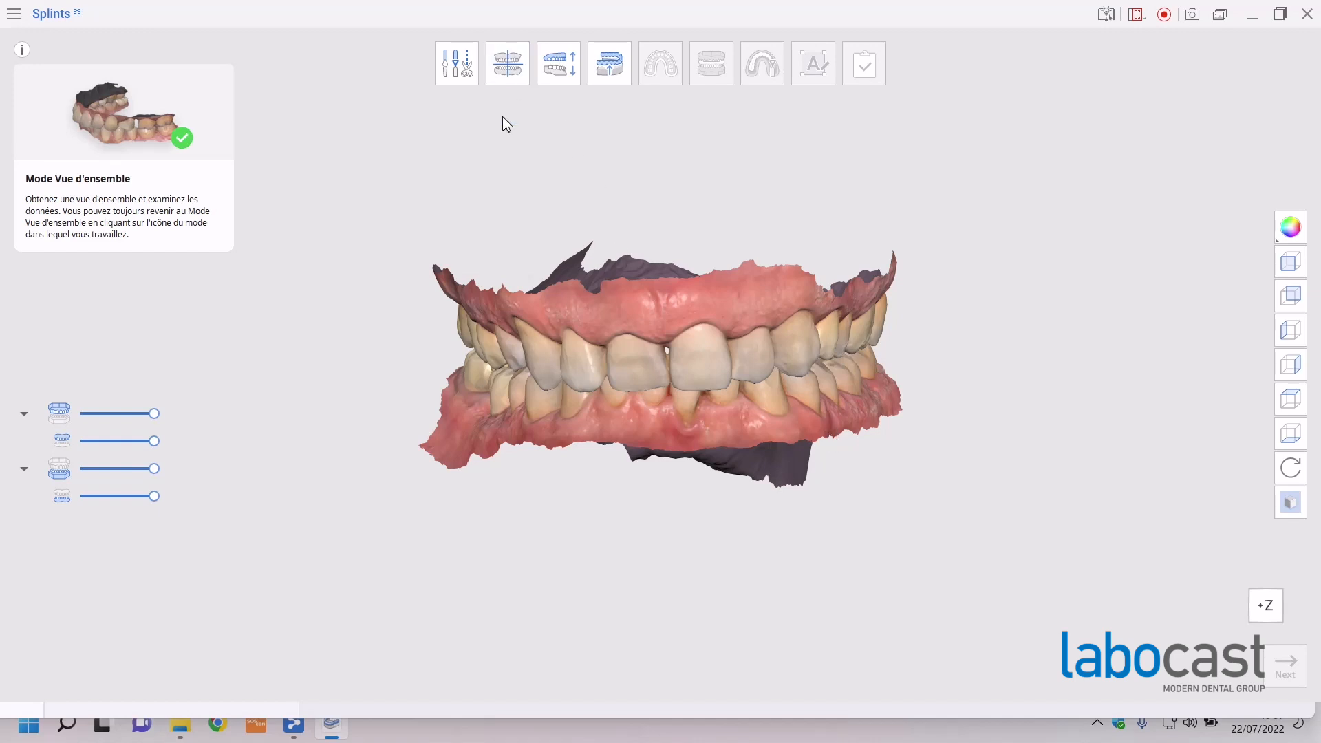
Step: In the trimming mode, outline a polyline selection around the excess gum below the patient's right rear molars on the mandible scan
click(457, 65)
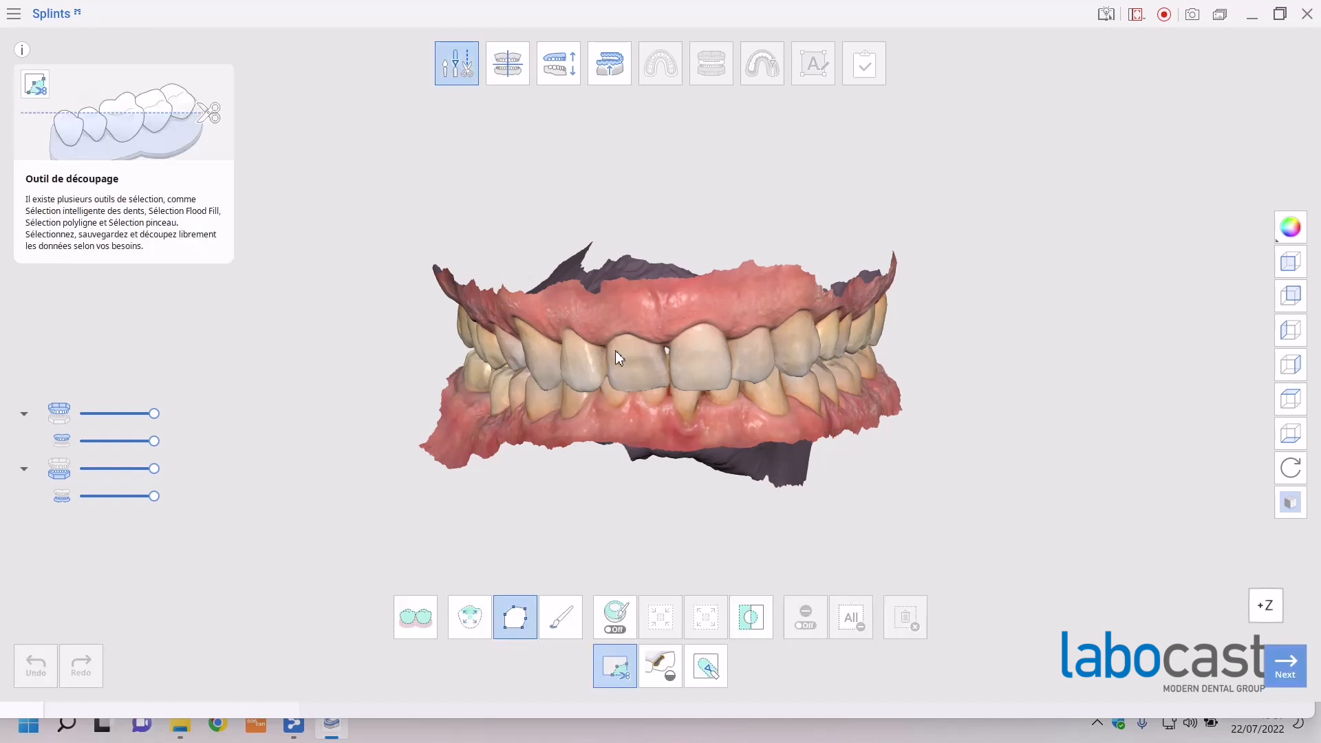
right_drag(615, 350, 836, 337)
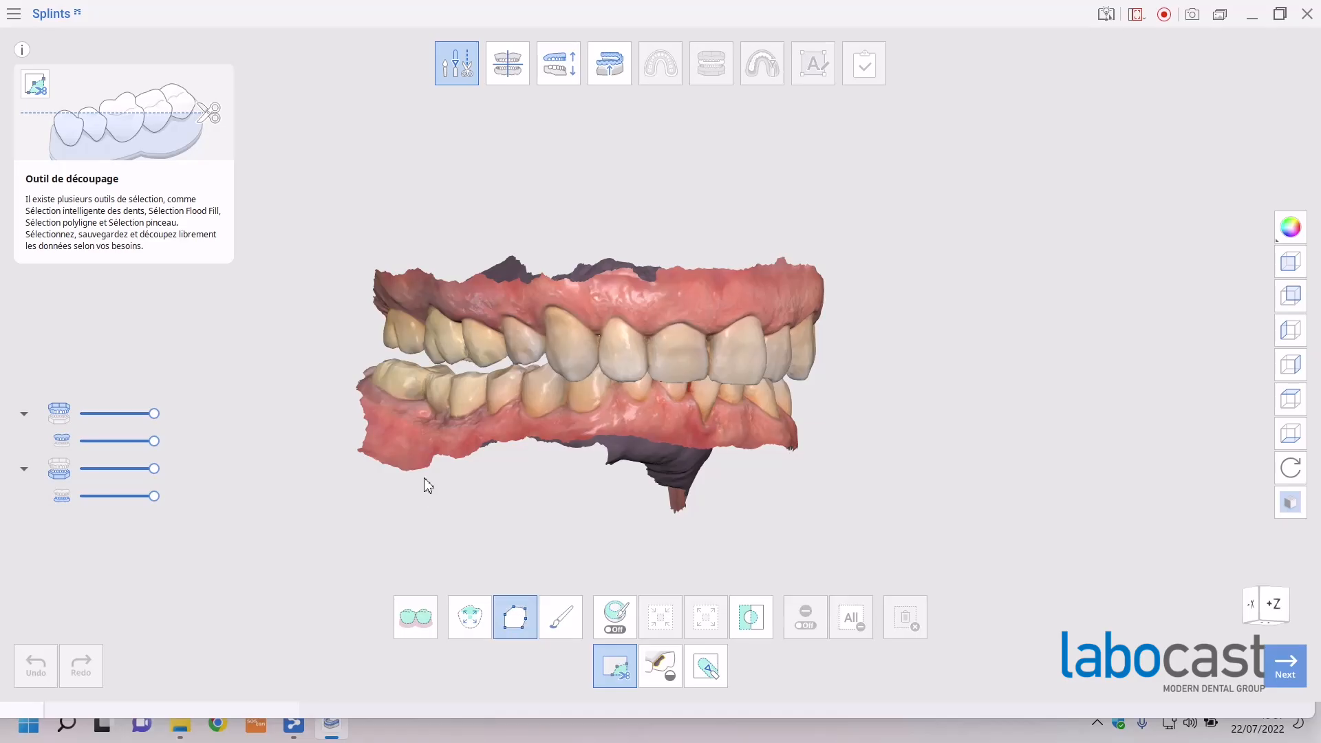
click(479, 460)
click(436, 507)
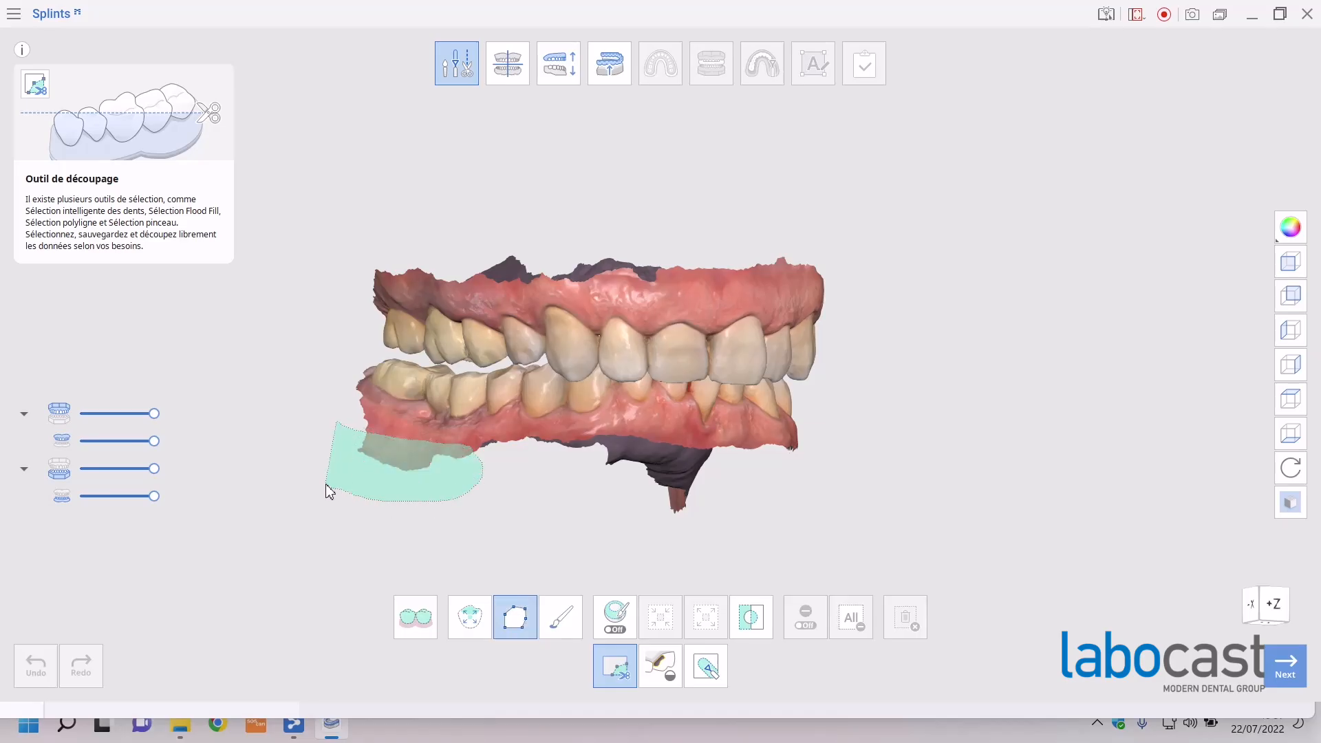
double_click(330, 486)
Step: Add a polyline selection over the excess lingual gum of the mandible and delete the selected scan areas
right_drag(345, 489, 338, 516)
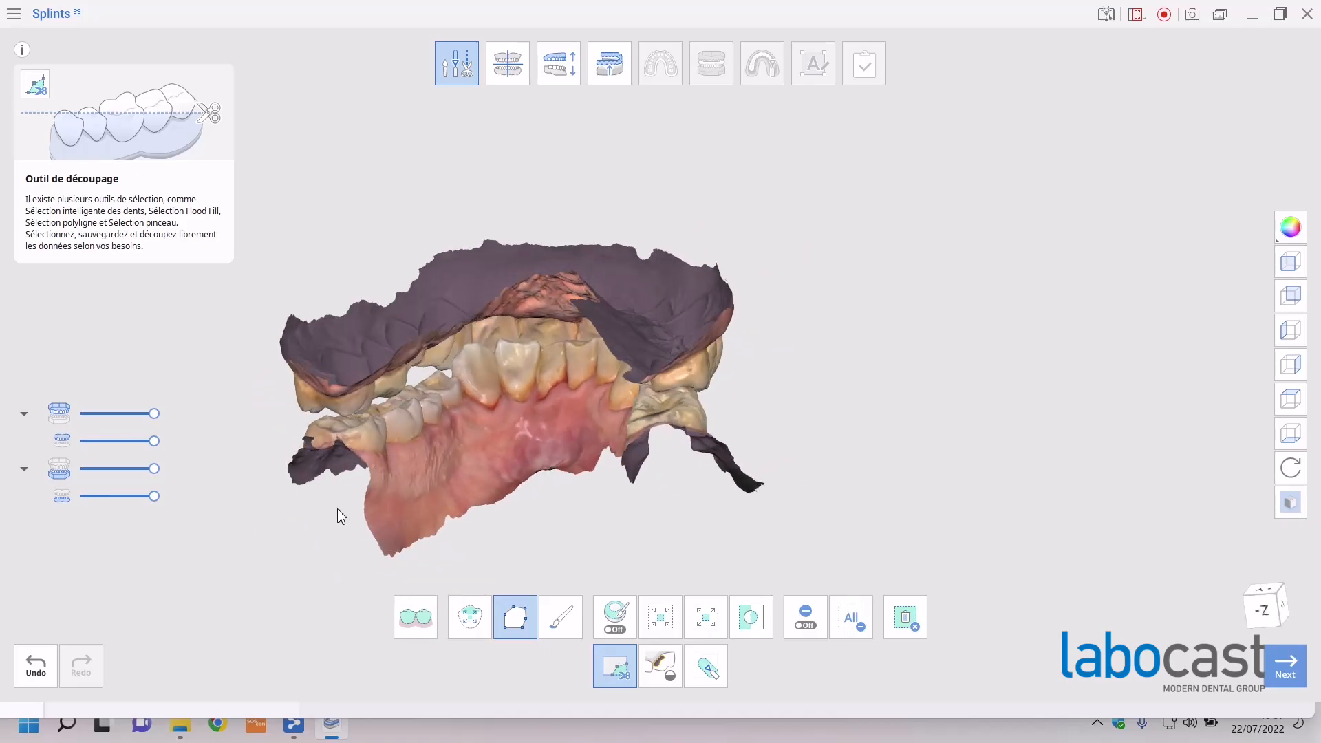
click(601, 446)
click(563, 427)
click(522, 428)
click(472, 450)
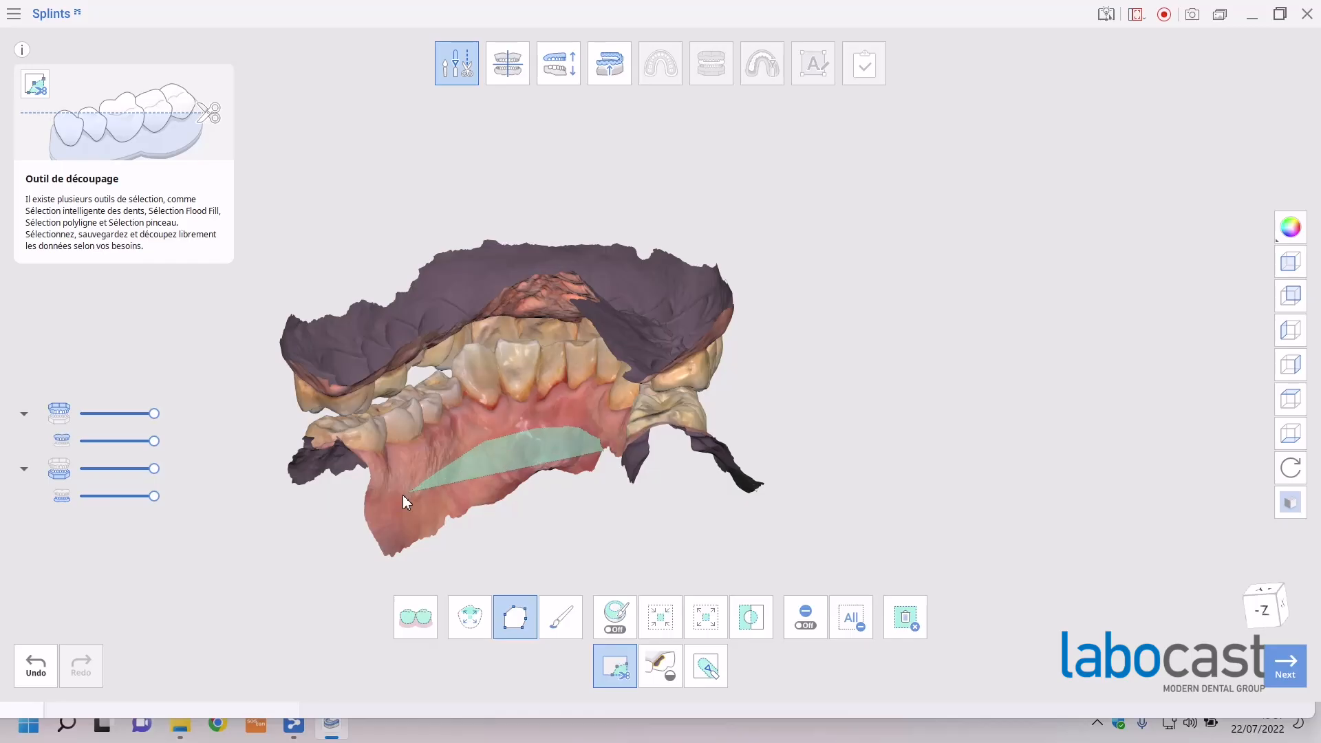
click(342, 509)
click(365, 571)
click(516, 531)
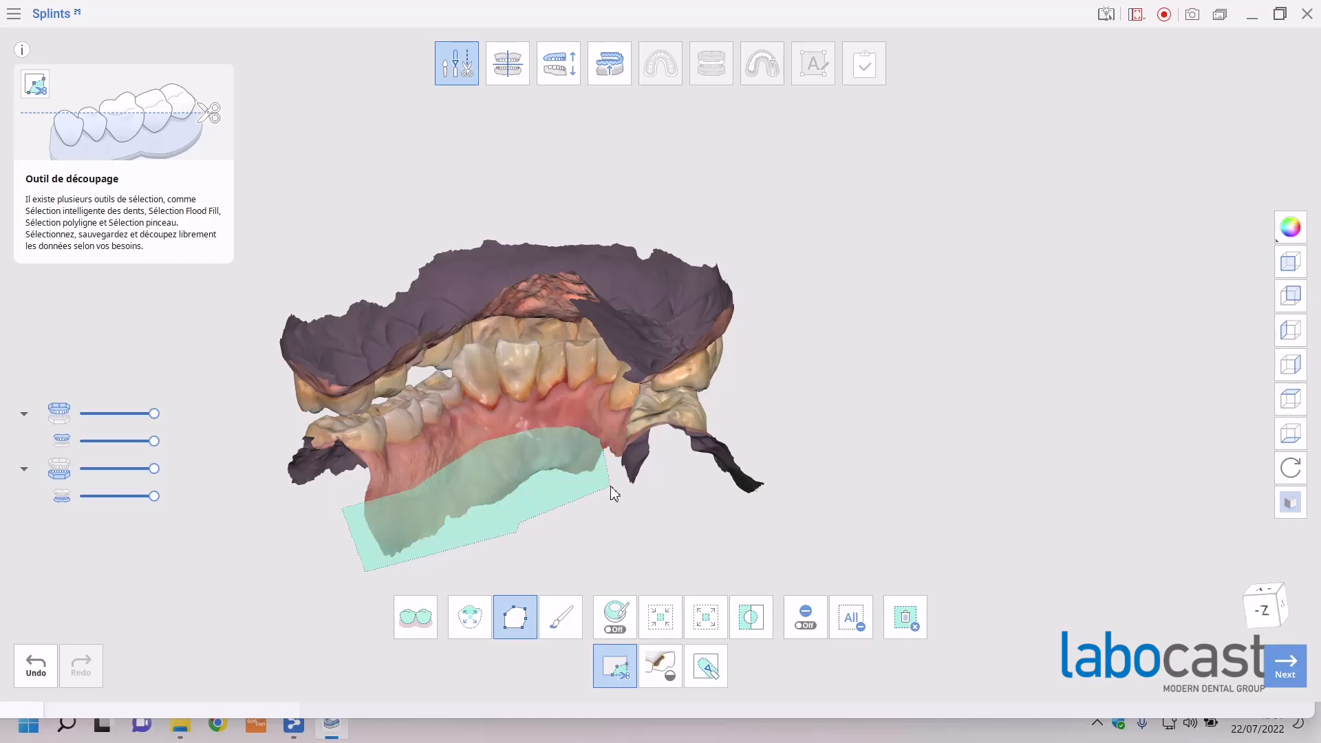
double_click(607, 490)
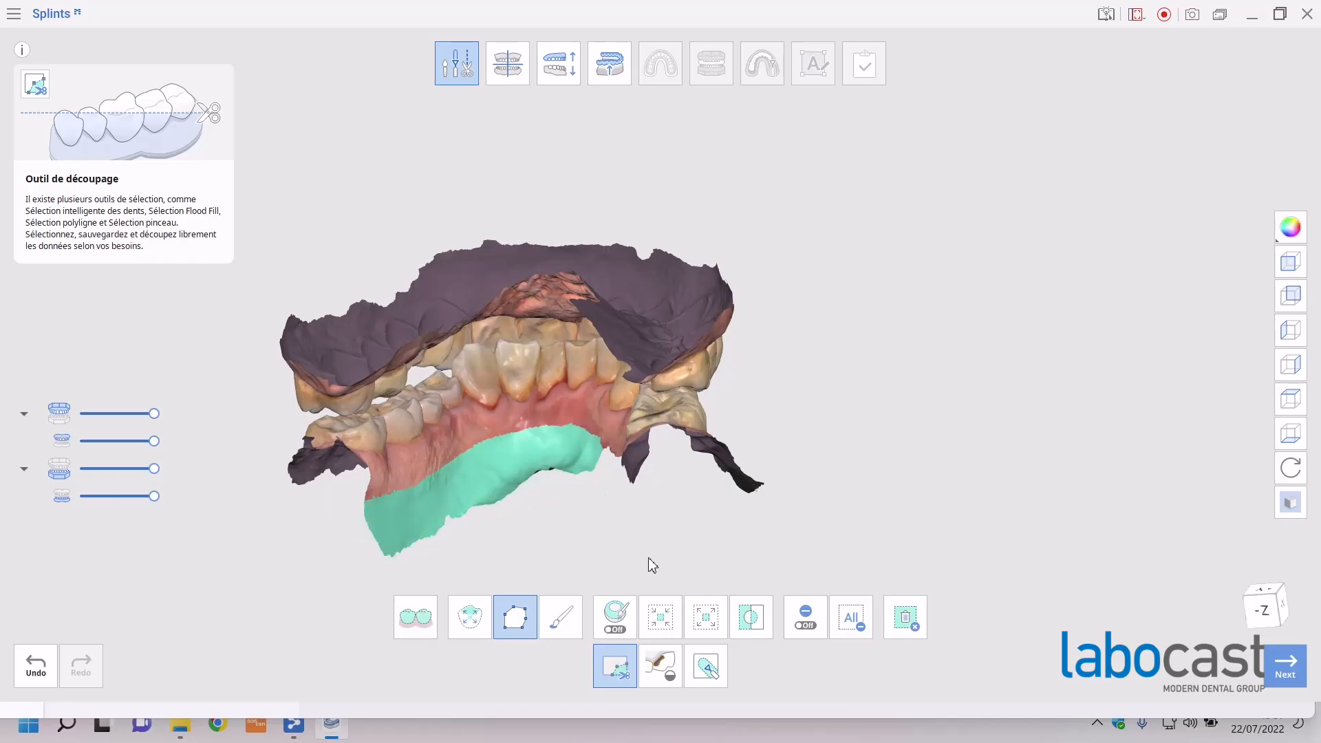
right_drag(518, 441, 383, 499)
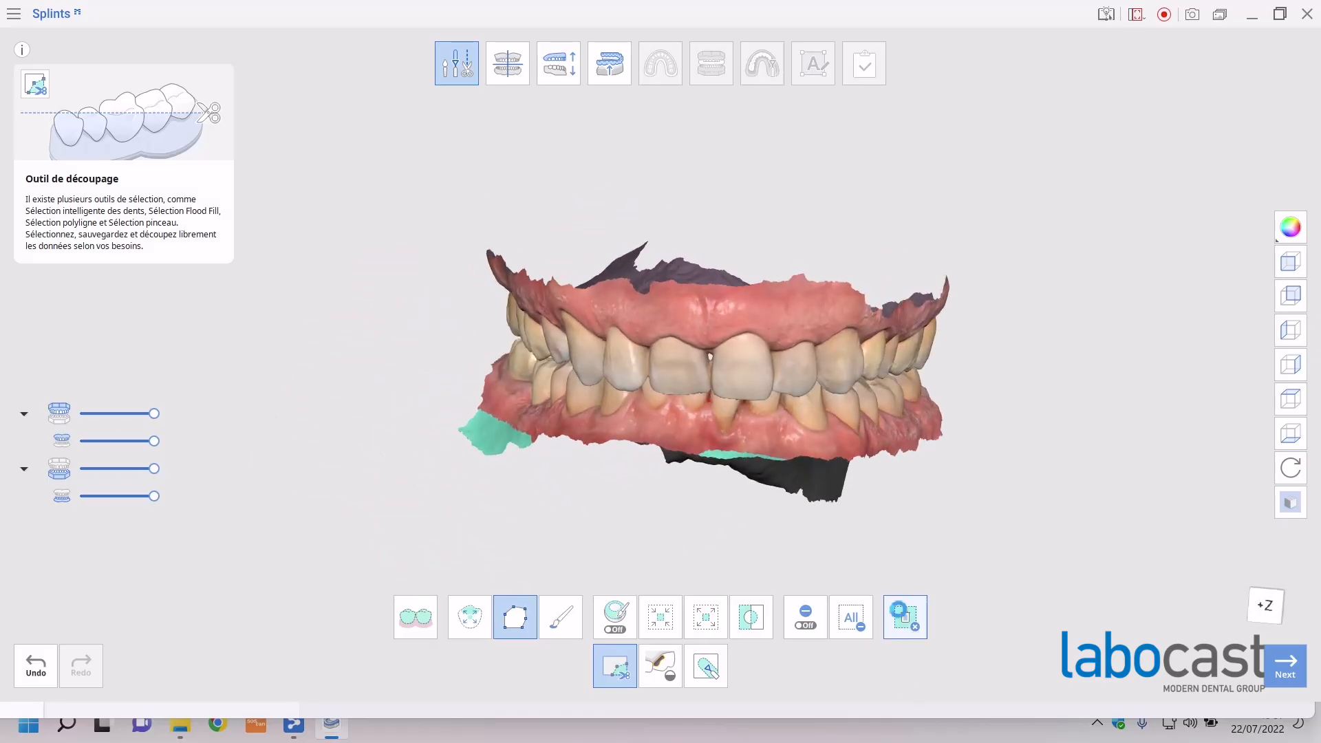
click(905, 617)
Step: Go through the alignment and occlusal adjustment modes to the internal surface creation mode
click(508, 63)
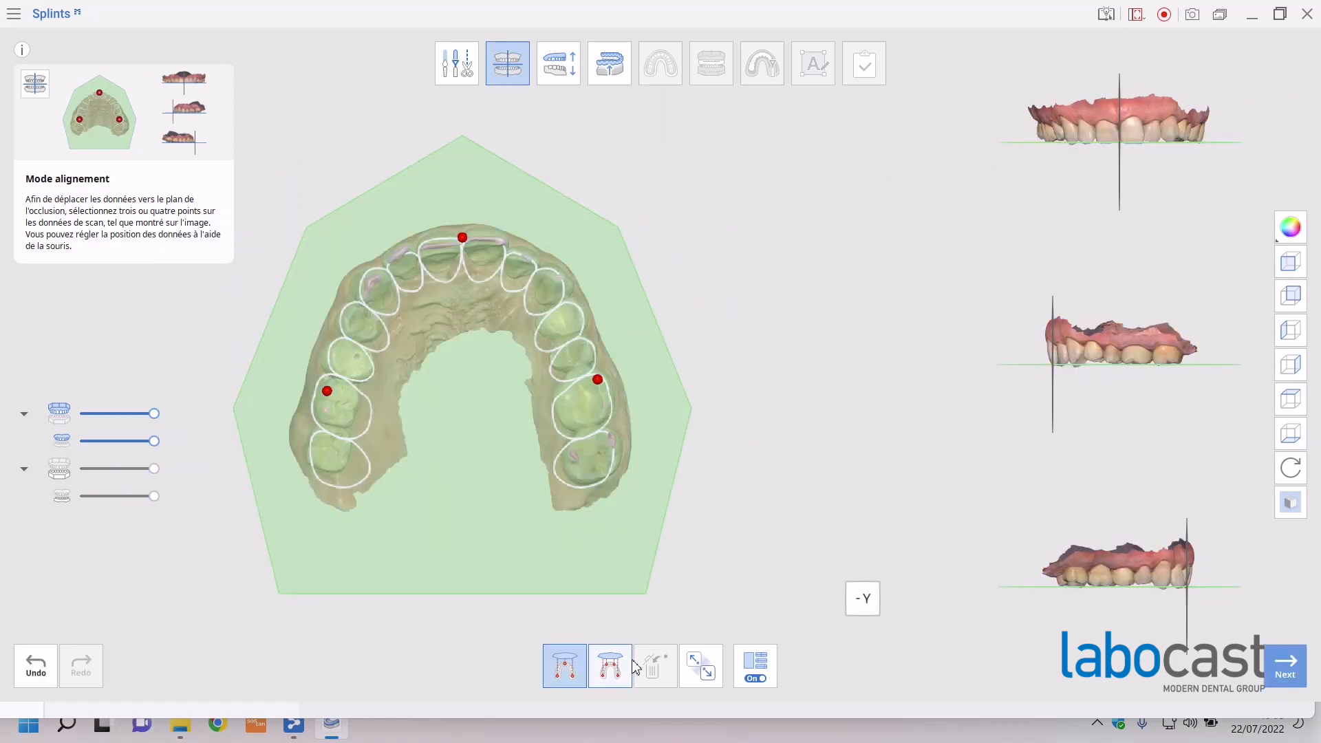
click(569, 70)
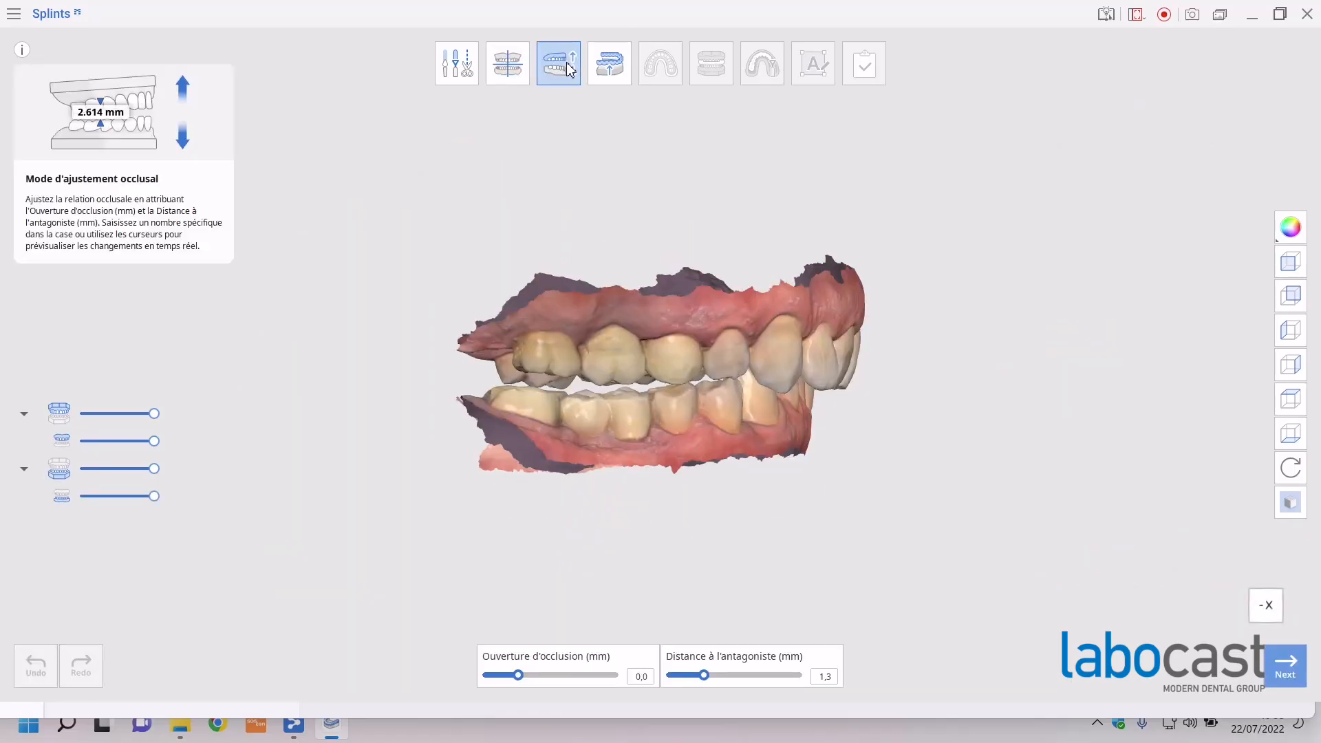
click(618, 72)
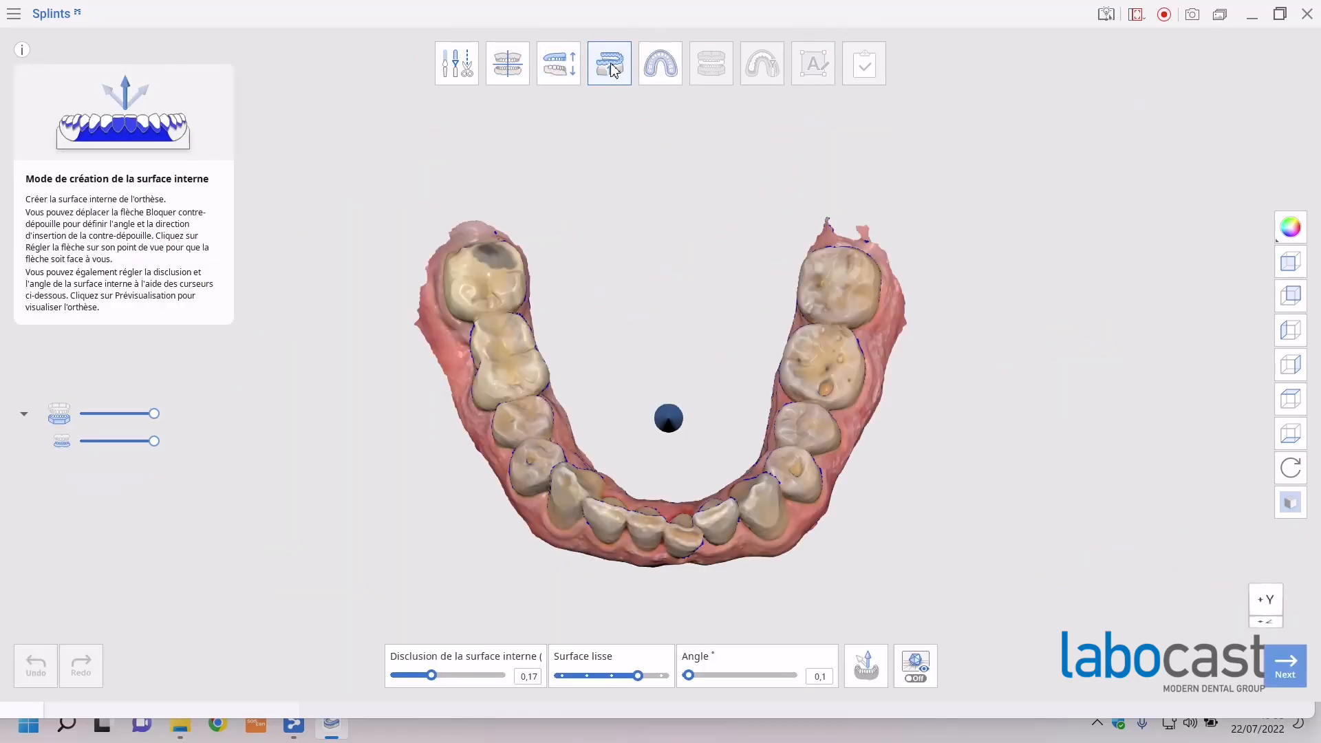
Step: Set the internal surface disclusion to 0.29 and align the undercut insertion direction with a tilted occlusal view of the mandible
click(867, 673)
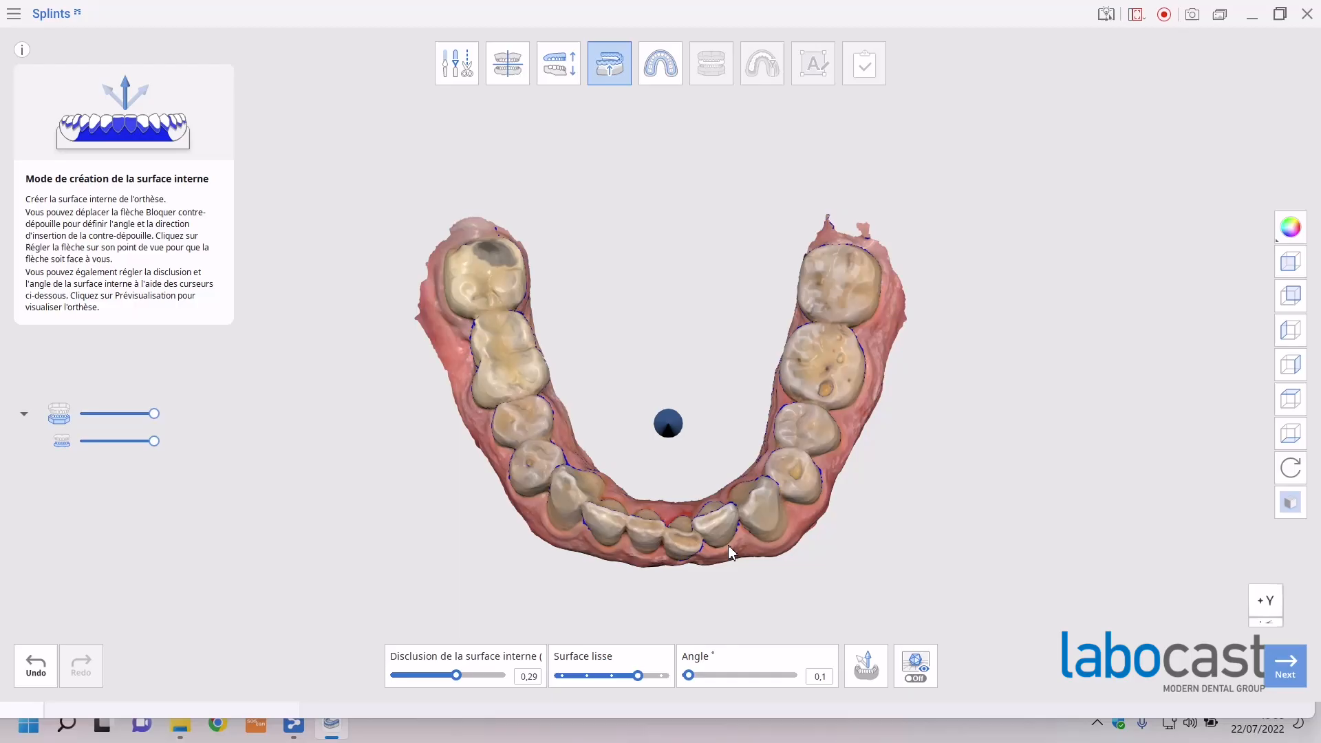
mouse_move(681, 547)
right_down()
mouse_move(697, 619)
mouse_move(693, 580)
mouse_move(761, 560)
mouse_move(669, 575)
mouse_move(693, 548)
right_up()
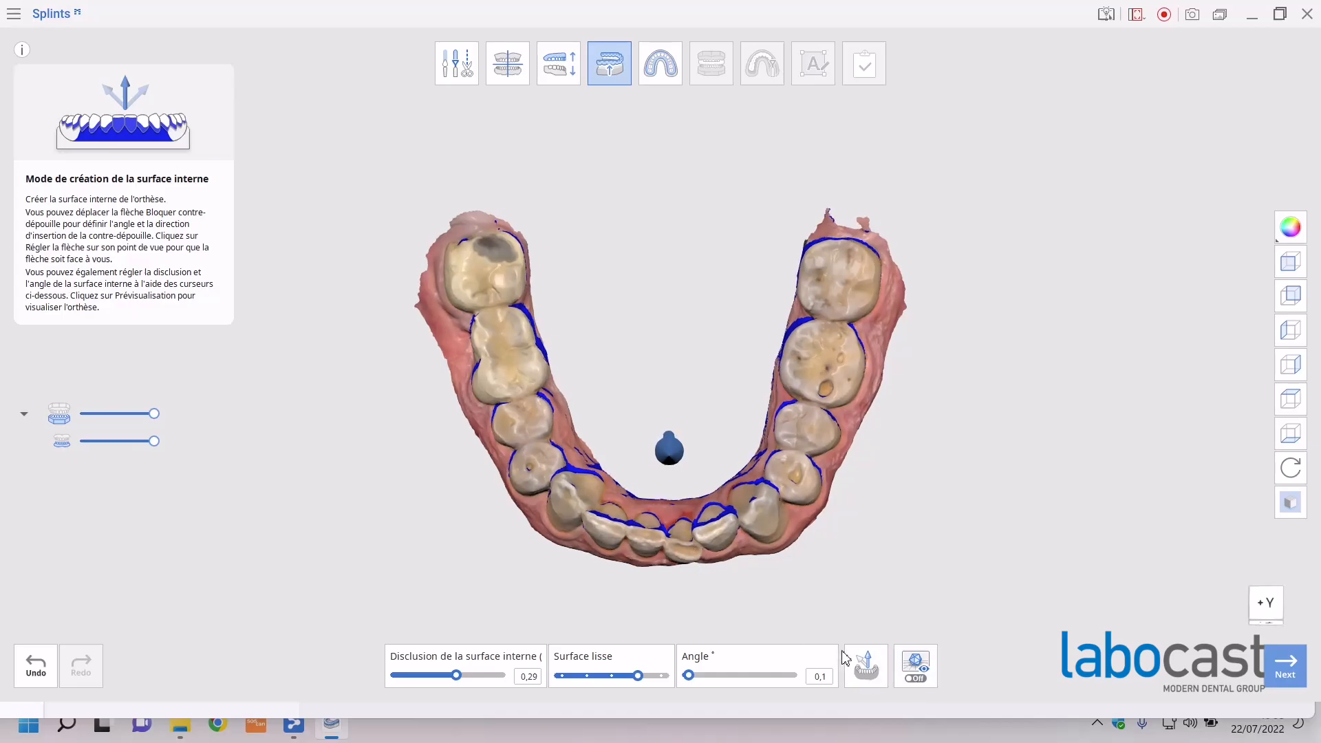
click(865, 672)
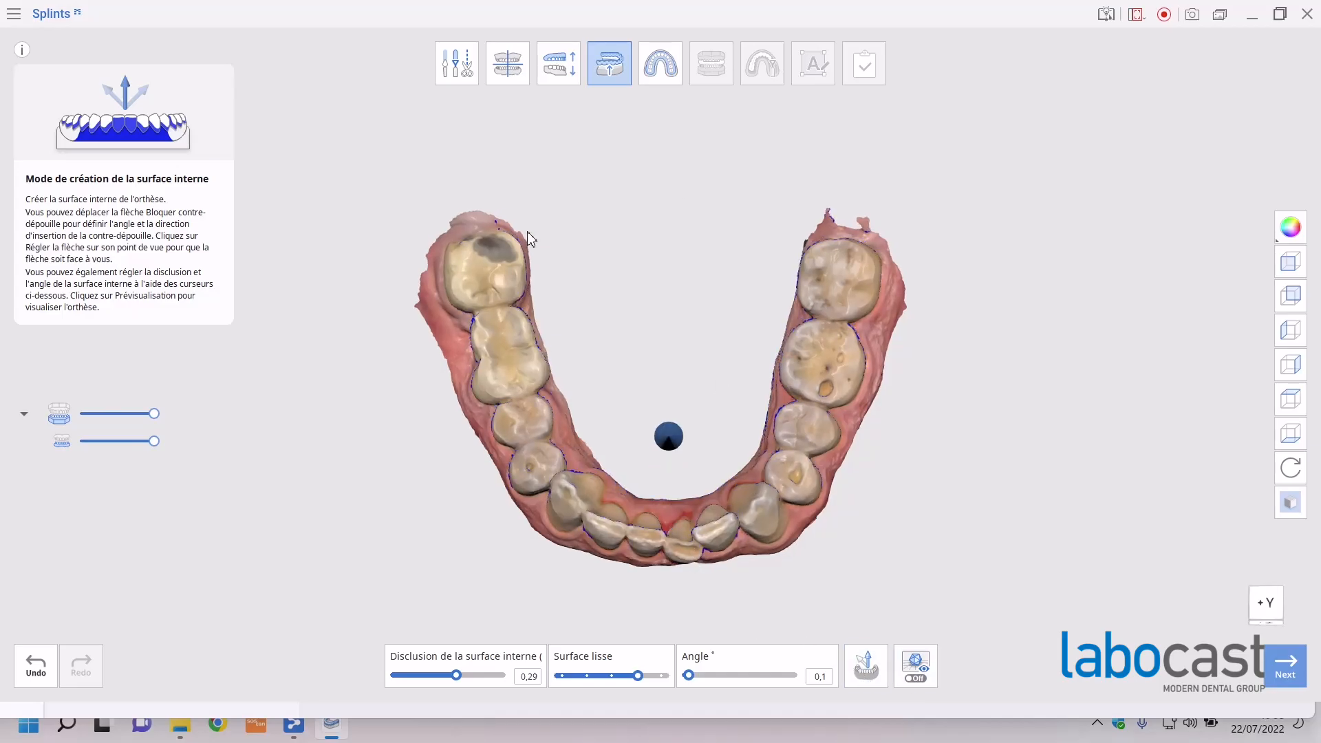
right_drag(692, 507, 687, 431)
Step: In the contour mode, raise the splint's lingual margin points along the patient's right side and behind the front teeth
click(660, 65)
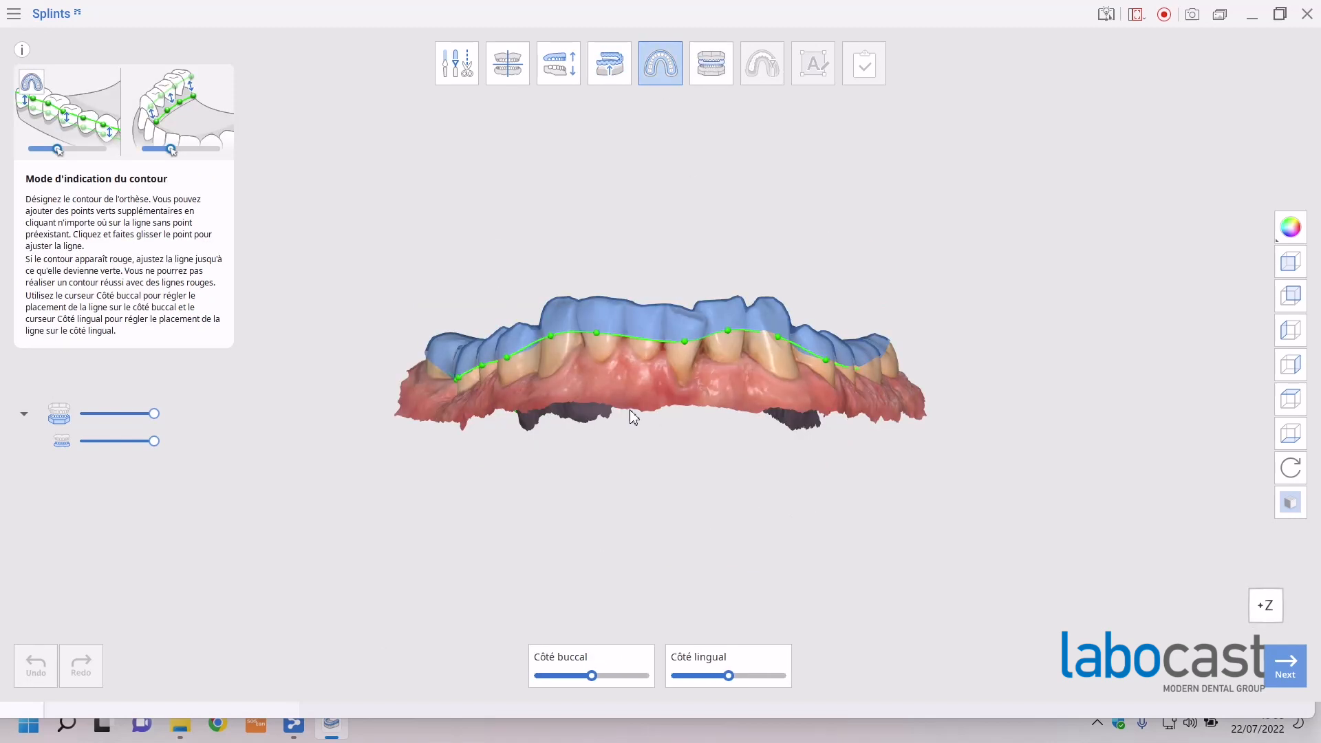
right_drag(630, 411, 841, 465)
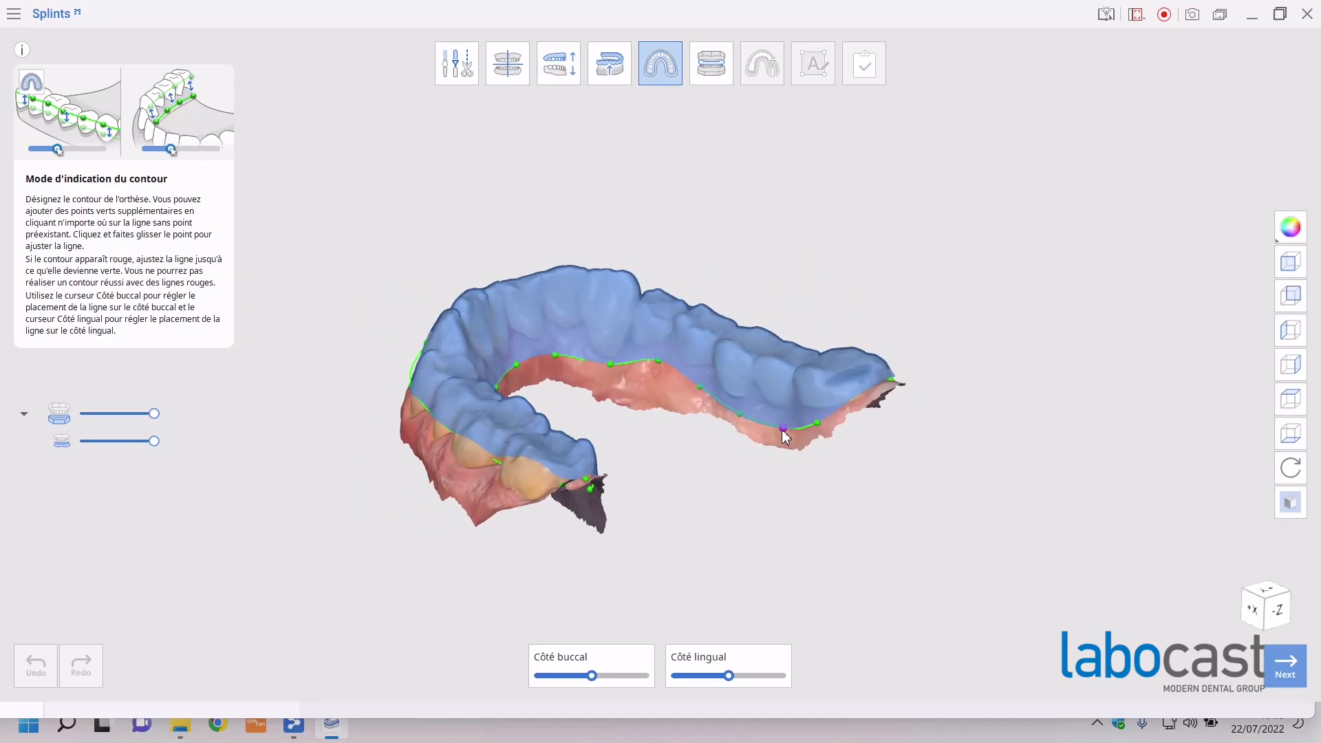
drag(782, 430, 815, 415)
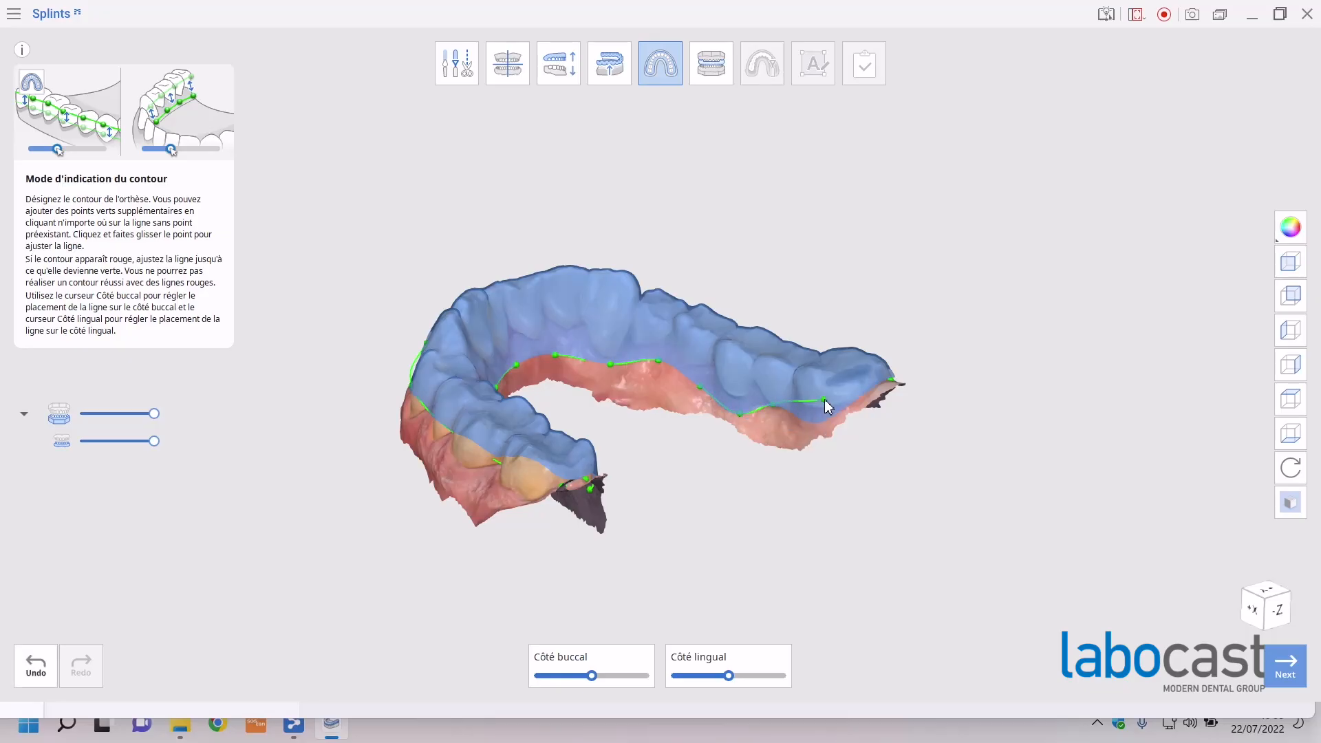
right_drag(767, 435, 871, 433)
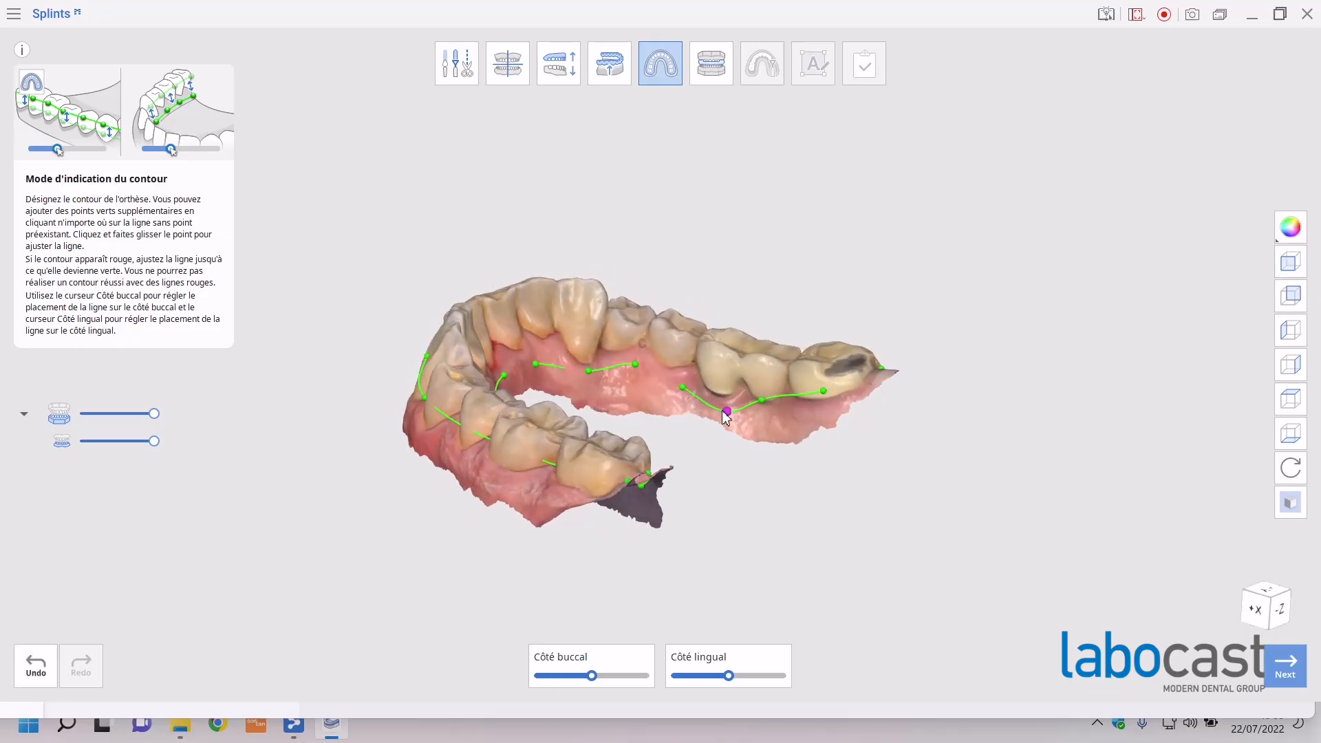
drag(718, 390, 580, 339)
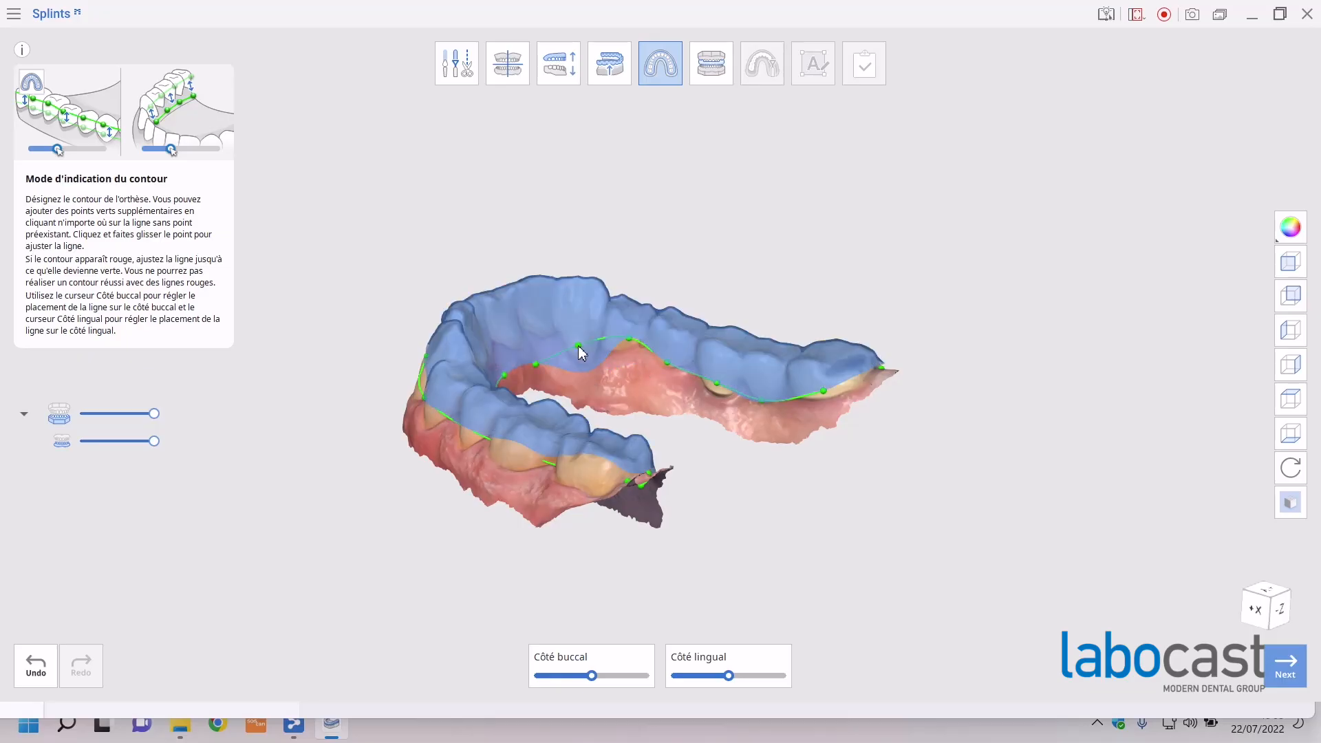
right_drag(579, 340, 618, 359)
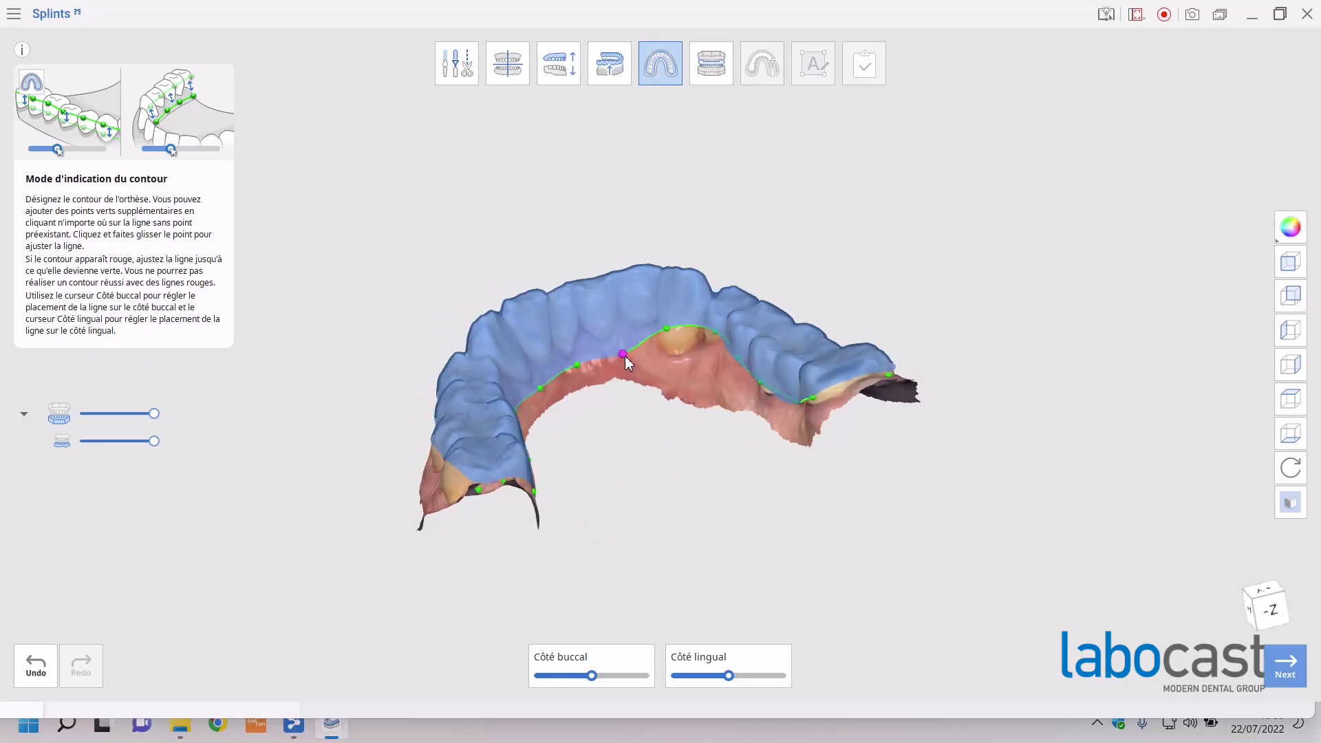
click(620, 321)
drag(578, 363, 567, 336)
Step: Raise the lingual contour points along the premolars and molars on the patient's left side
right_drag(575, 398, 400, 480)
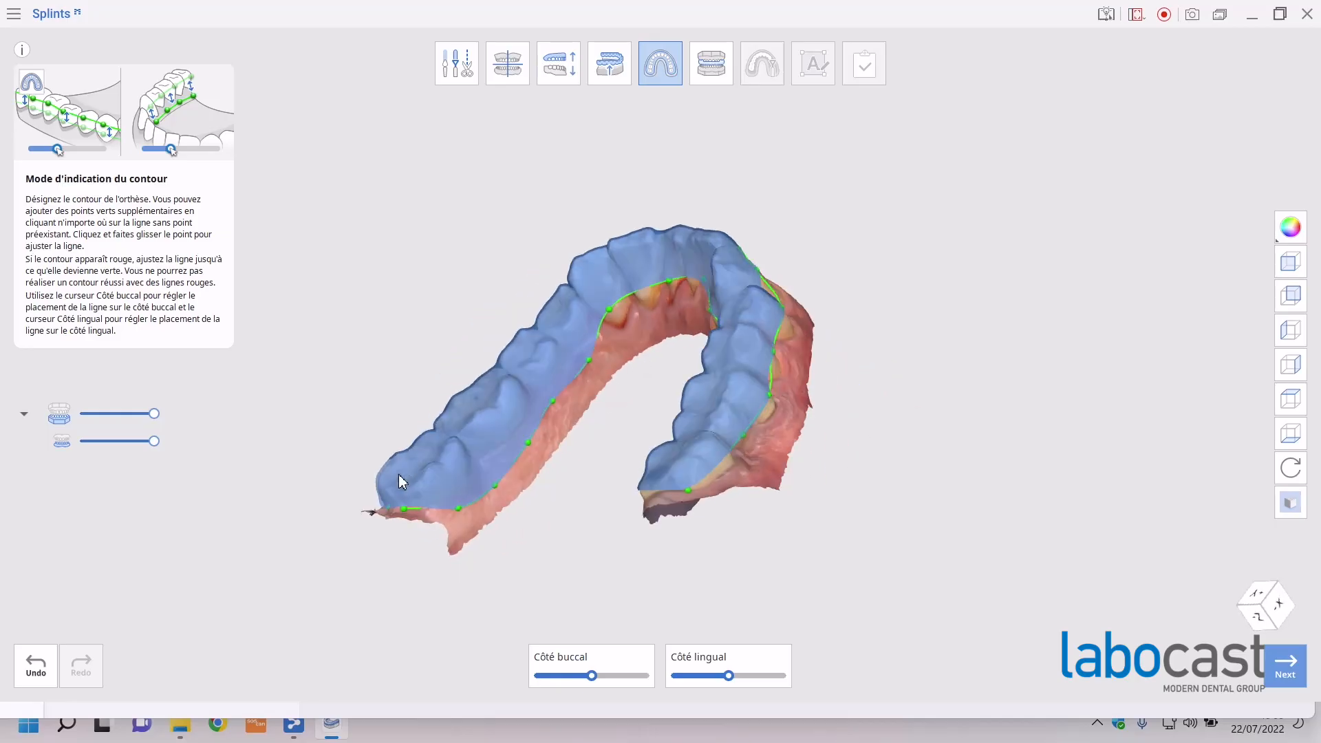
click(566, 350)
drag(552, 402, 537, 397)
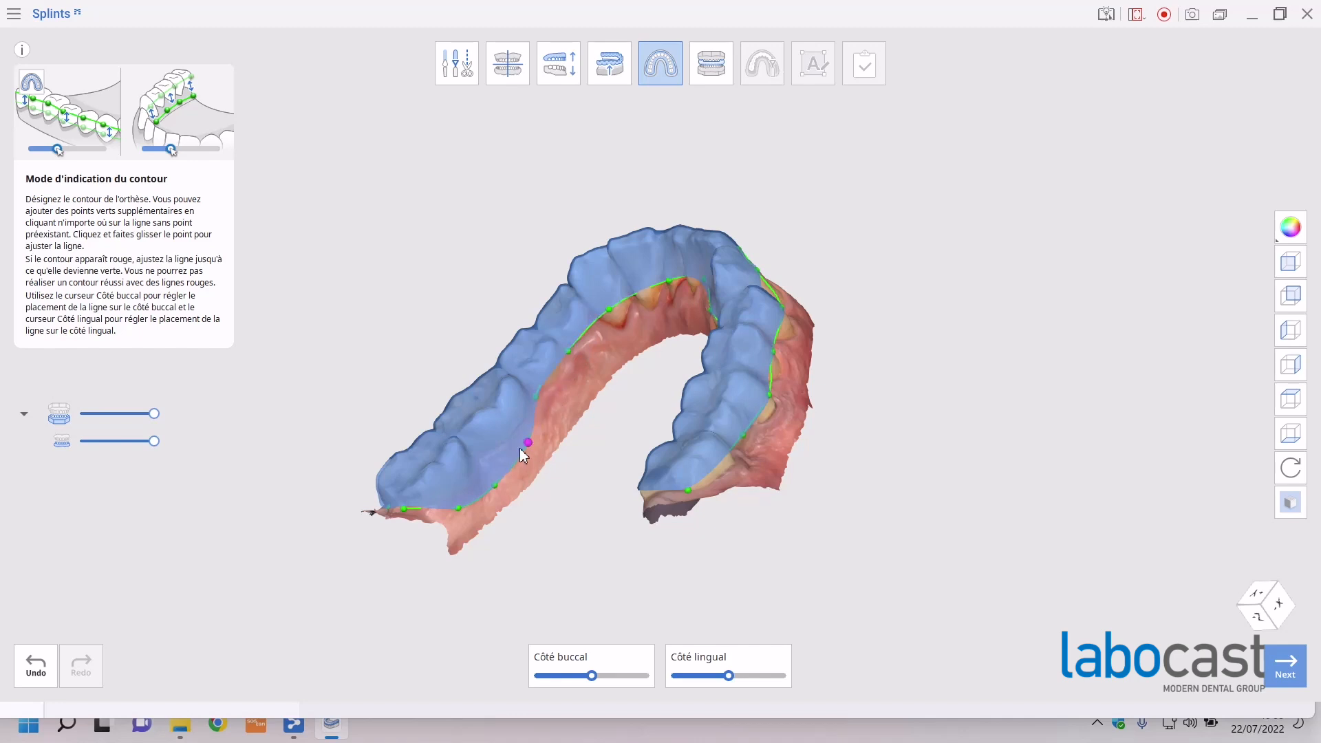
drag(518, 441, 504, 433)
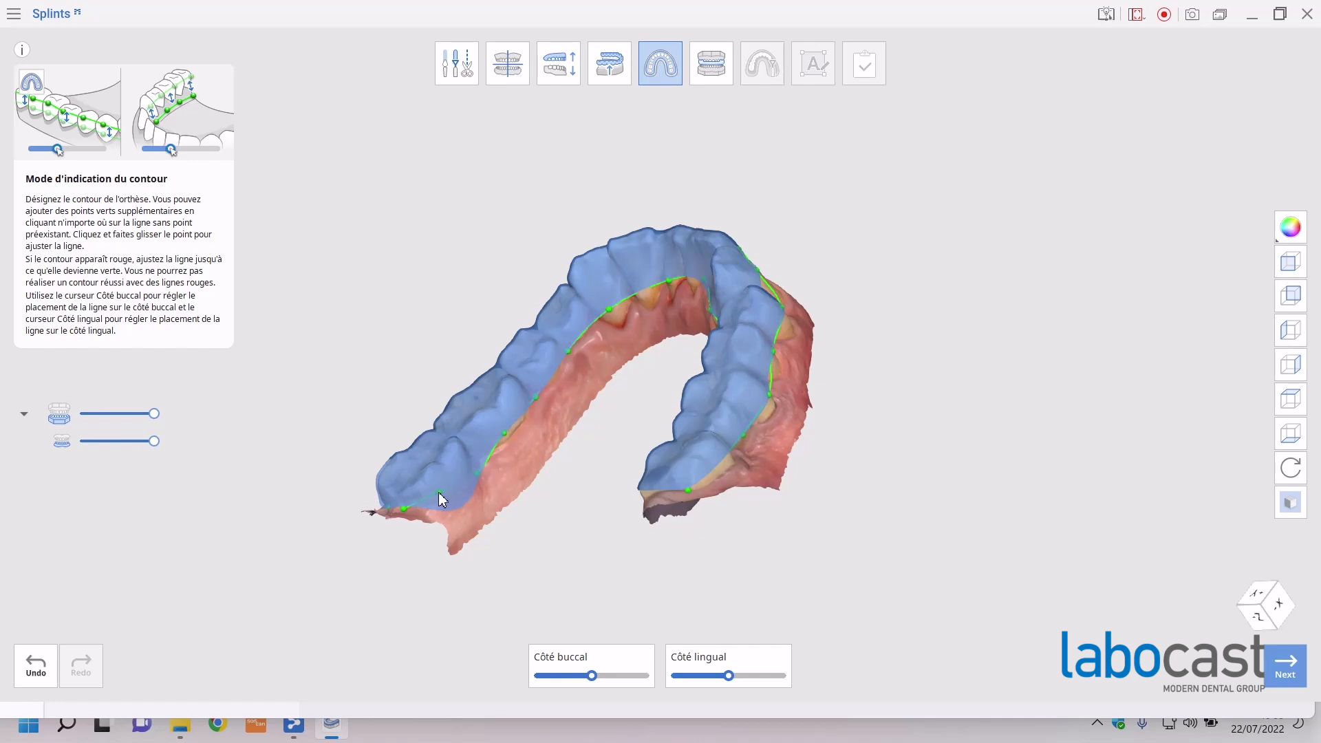
Step: Fine-tune the buccal contour point at the lower incisors and check the outline around the arch
right_drag(468, 468, 351, 386)
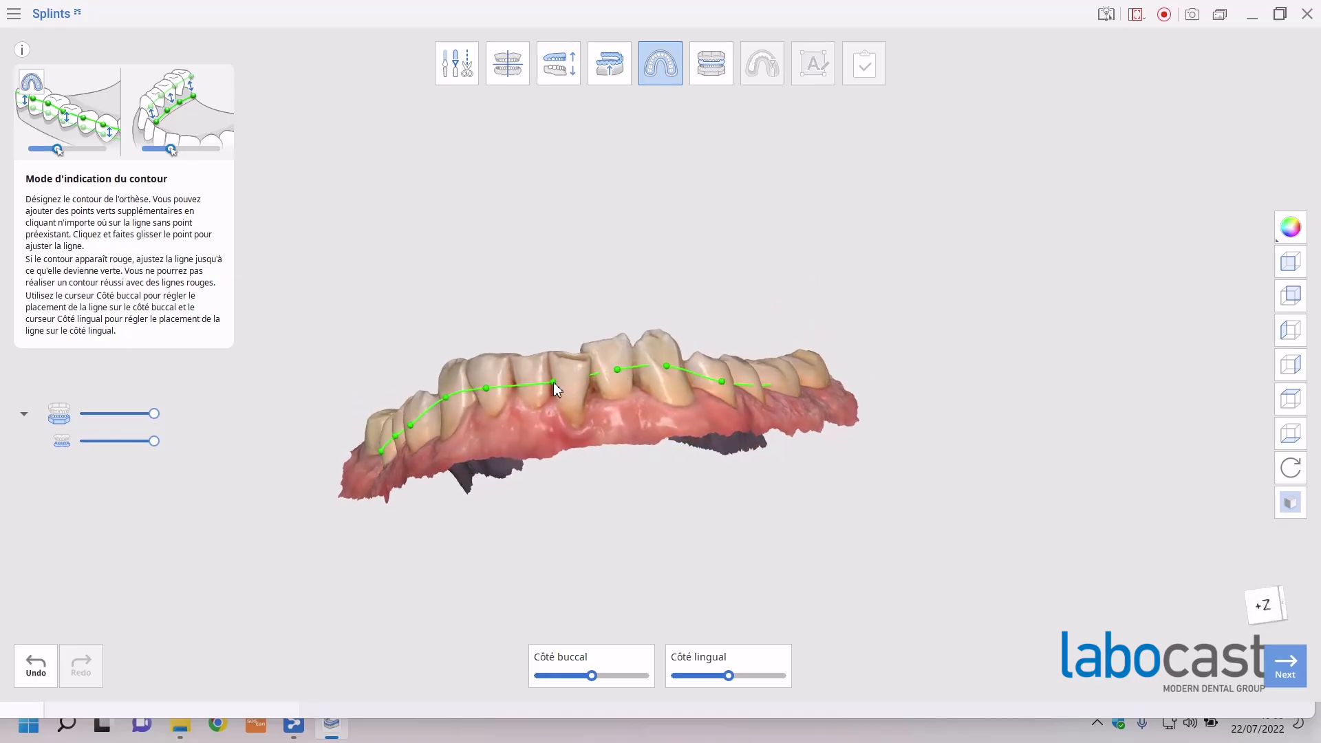
drag(553, 382, 550, 381)
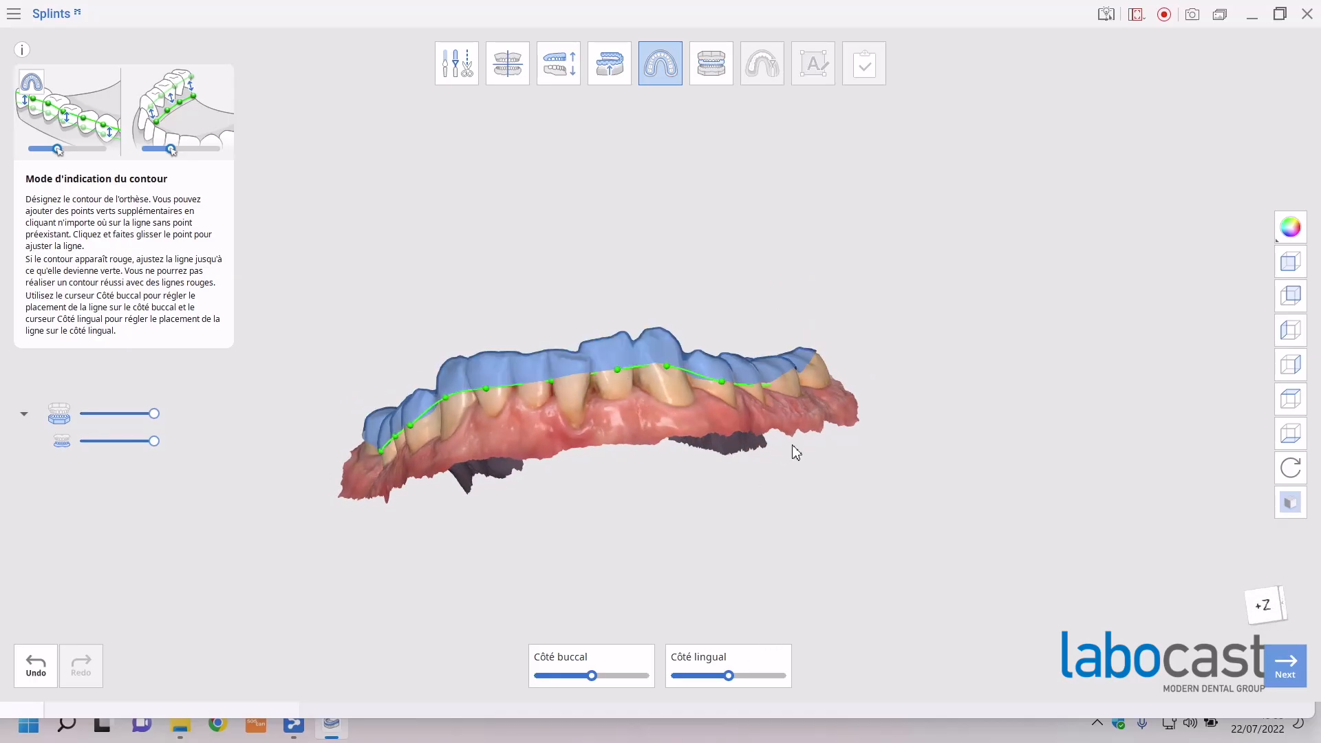
right_drag(796, 452, 477, 322)
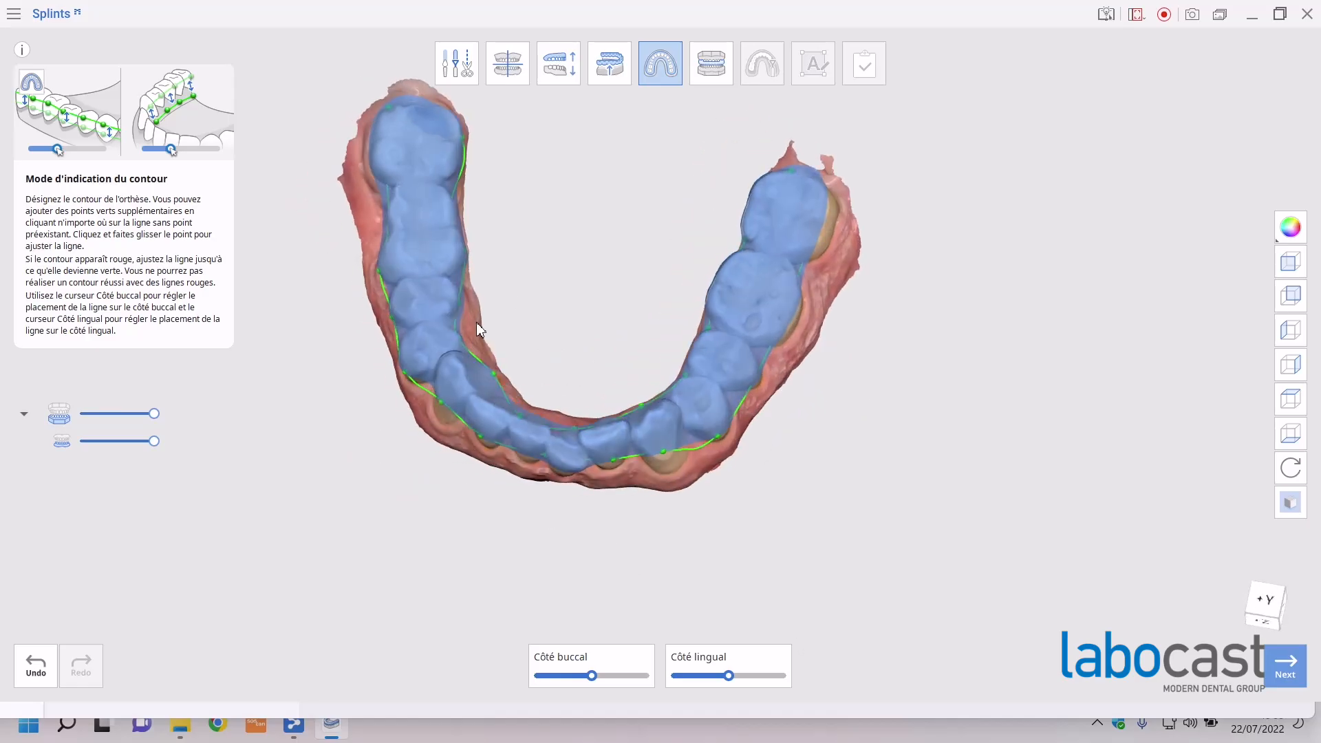
Step: Generate the splint's external surface with the preset thickness and smoothing, and inspect its shape
click(711, 69)
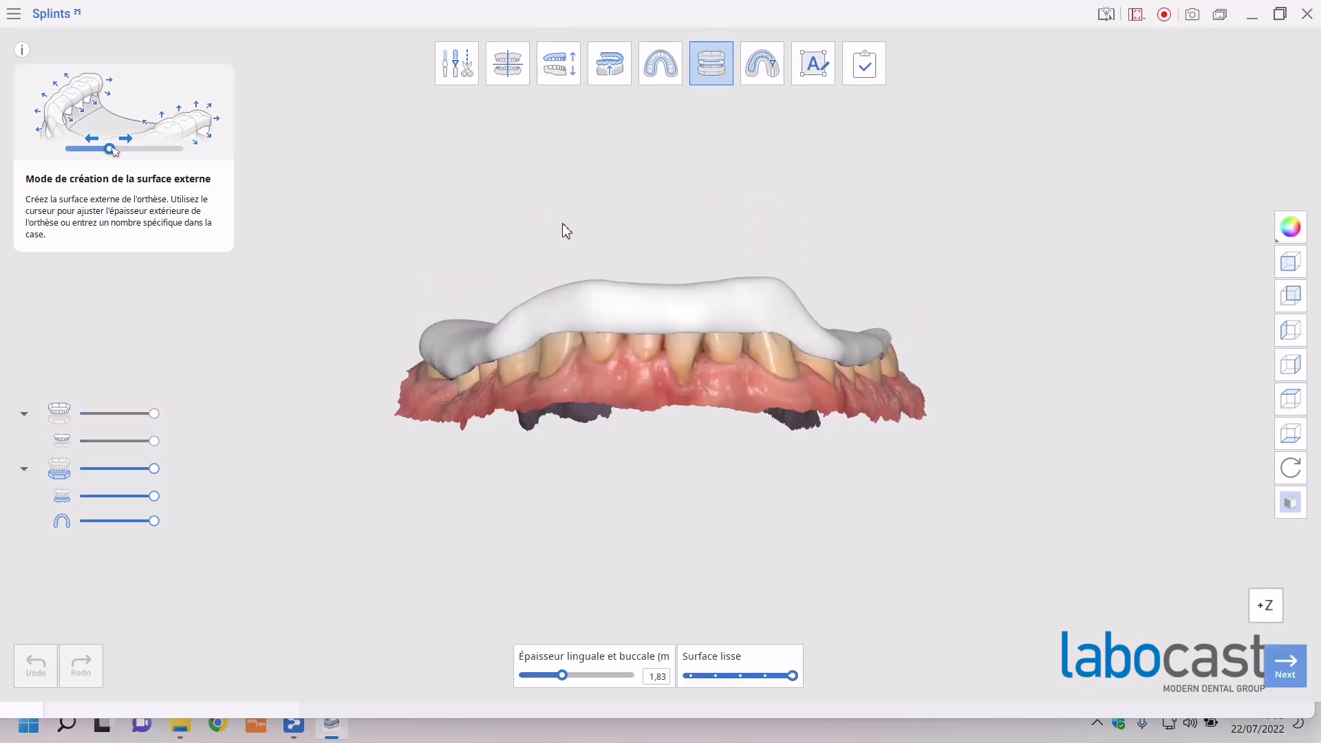
right_drag(688, 550, 698, 369)
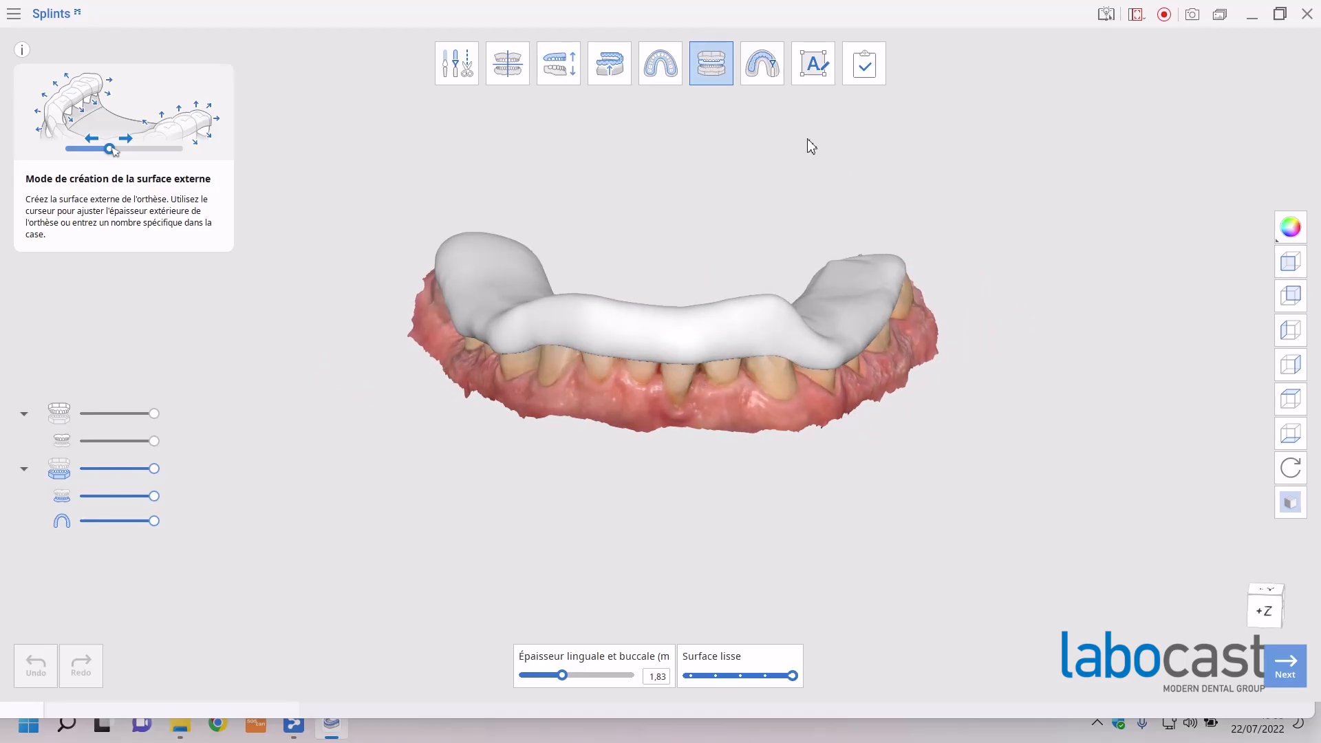
Step: In the design mode, add material over the occlusal surface at the front of the splint and along both posterior sides to create contacts
click(762, 66)
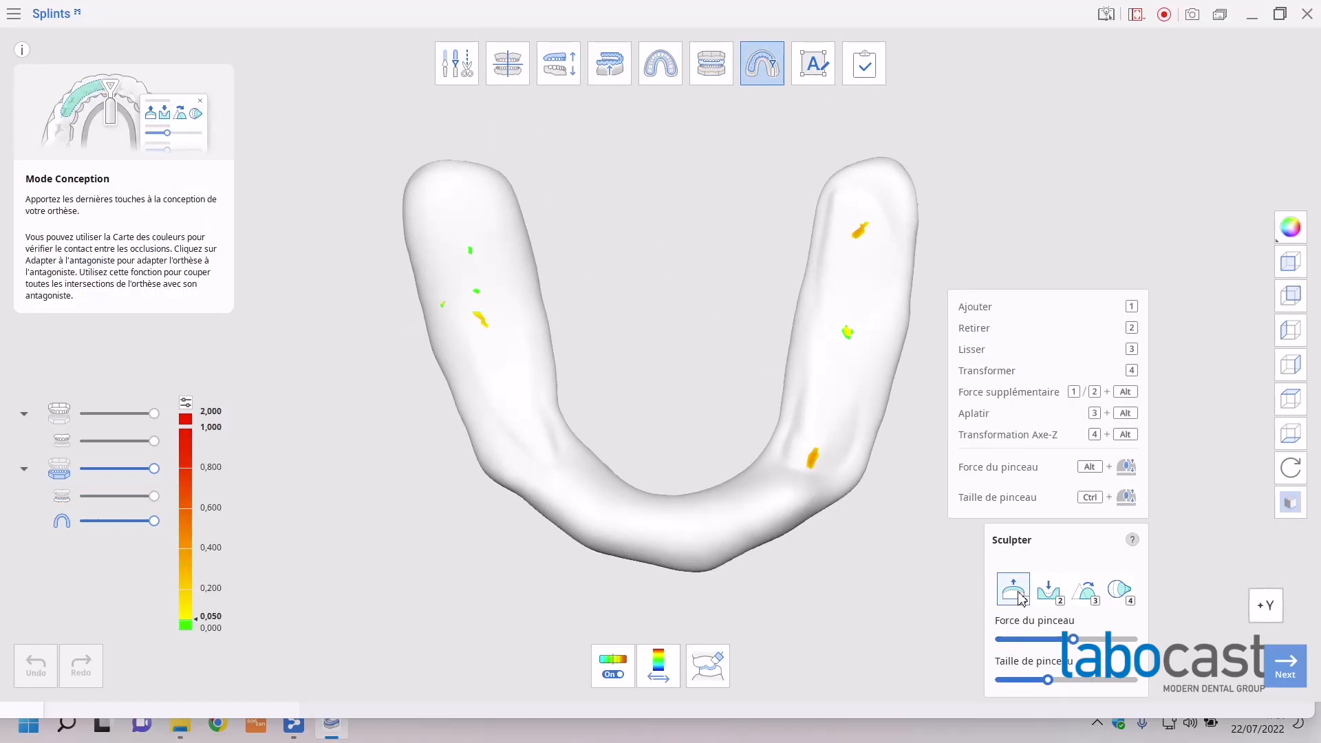
mouse_move(825, 524)
mouse_down()
mouse_move(796, 496)
mouse_move(699, 537)
mouse_move(590, 521)
mouse_move(720, 531)
mouse_move(801, 508)
mouse_move(836, 478)
mouse_up()
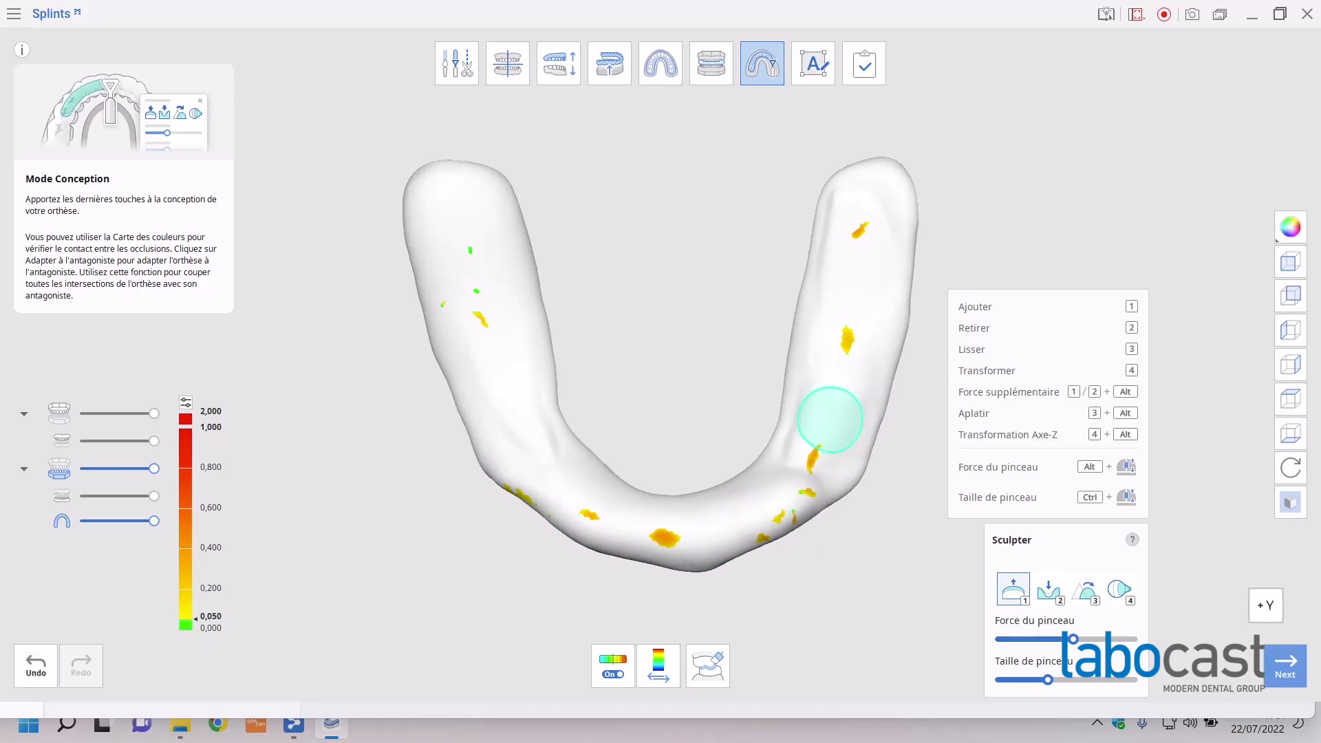
mouse_move(832, 419)
mouse_down()
mouse_move(865, 327)
mouse_move(876, 216)
mouse_move(869, 250)
mouse_move(863, 234)
mouse_up()
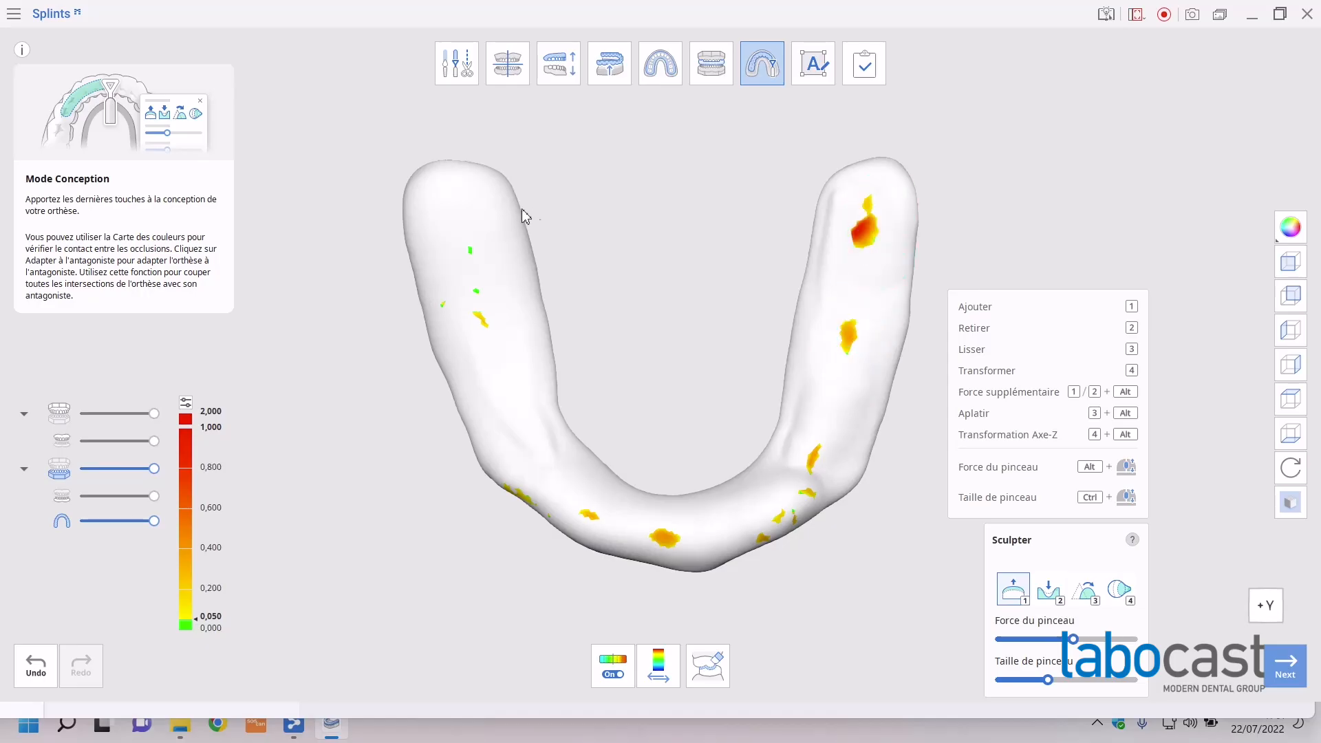
click(471, 228)
mouse_move(471, 229)
mouse_down()
mouse_move(493, 421)
mouse_move(575, 525)
mouse_move(498, 390)
mouse_move(507, 360)
mouse_move(519, 422)
mouse_up()
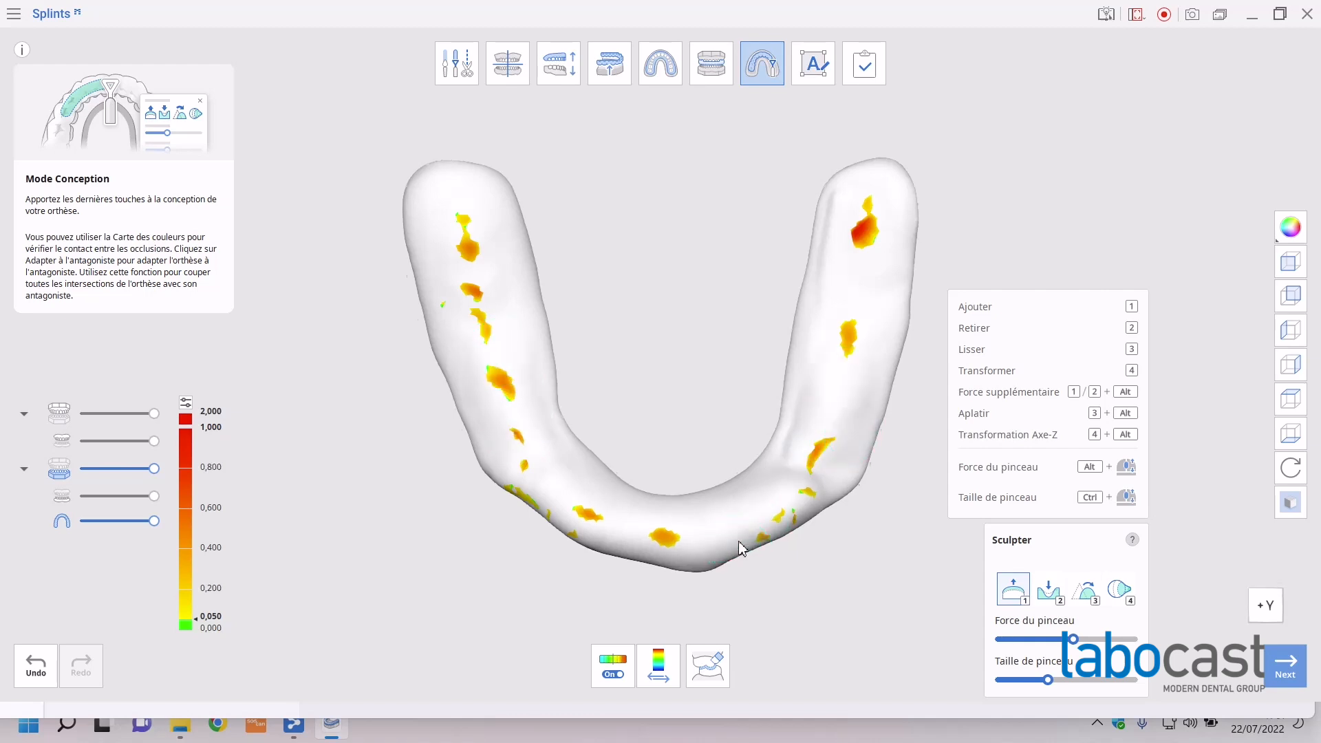
Step: Build up the splint's anterior edge behind the incisors and the premolar area on the patient's left side with the Add sculpting brush
right_drag(743, 545, 734, 353)
drag(620, 436, 776, 415)
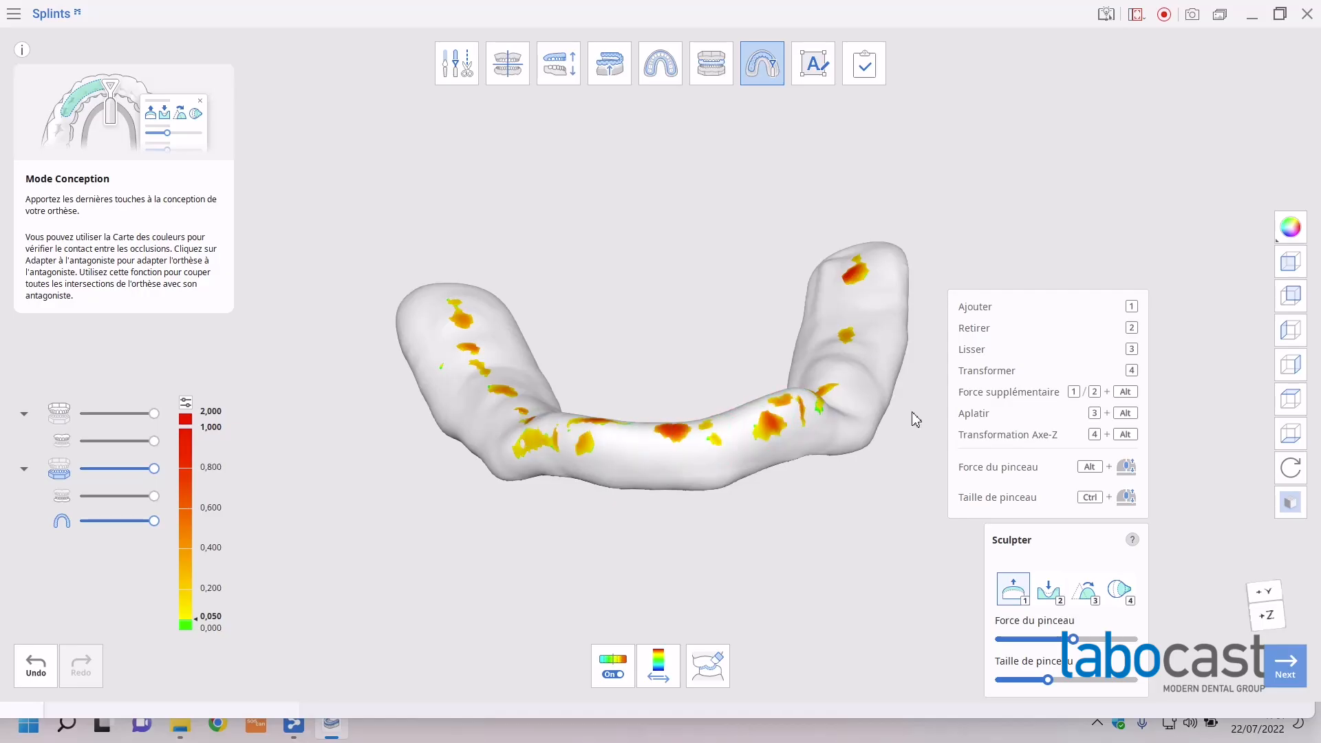
right_drag(536, 430, 735, 571)
mouse_move(814, 472)
mouse_down()
mouse_move(861, 398)
mouse_move(796, 442)
mouse_move(859, 406)
mouse_up()
mouse_move(670, 513)
right_down()
mouse_move(688, 463)
mouse_move(723, 501)
right_up()
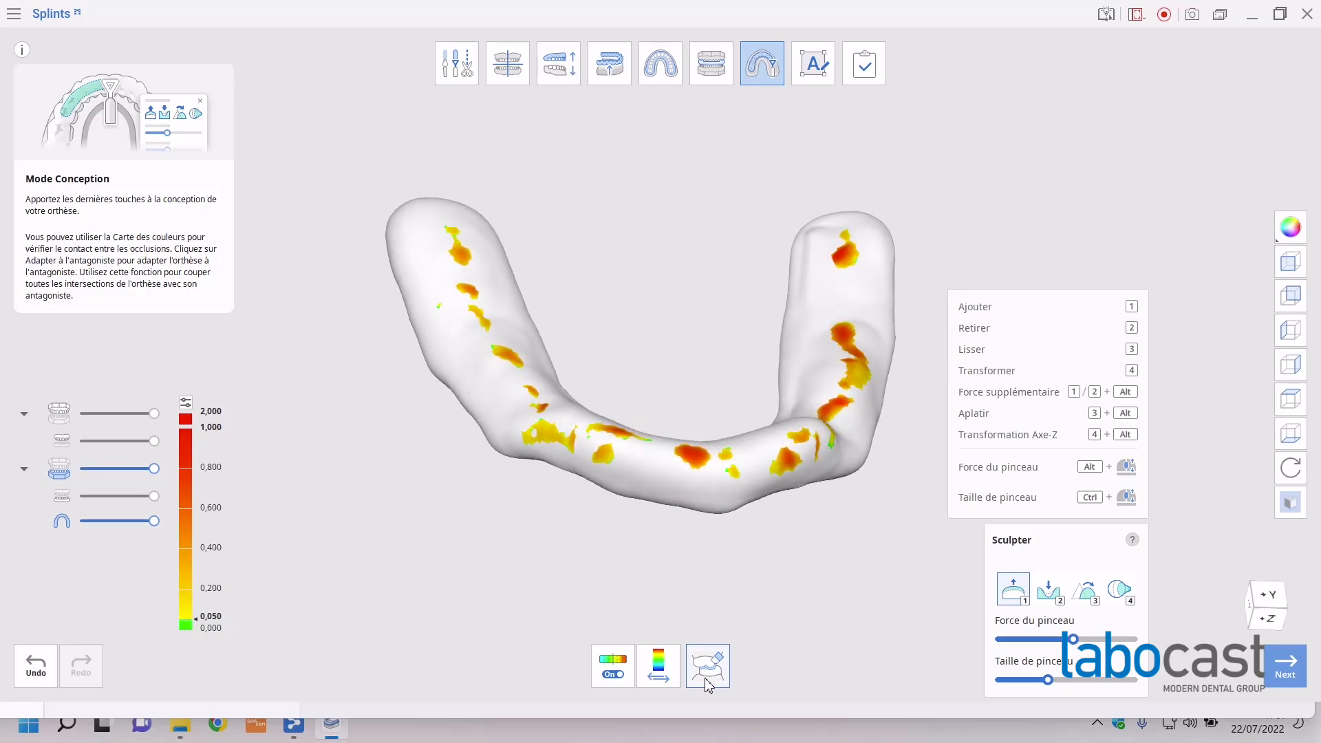
Step: Show the upper arch and adapt the splint to the antagonist with a distance of 0.18 mm
click(709, 679)
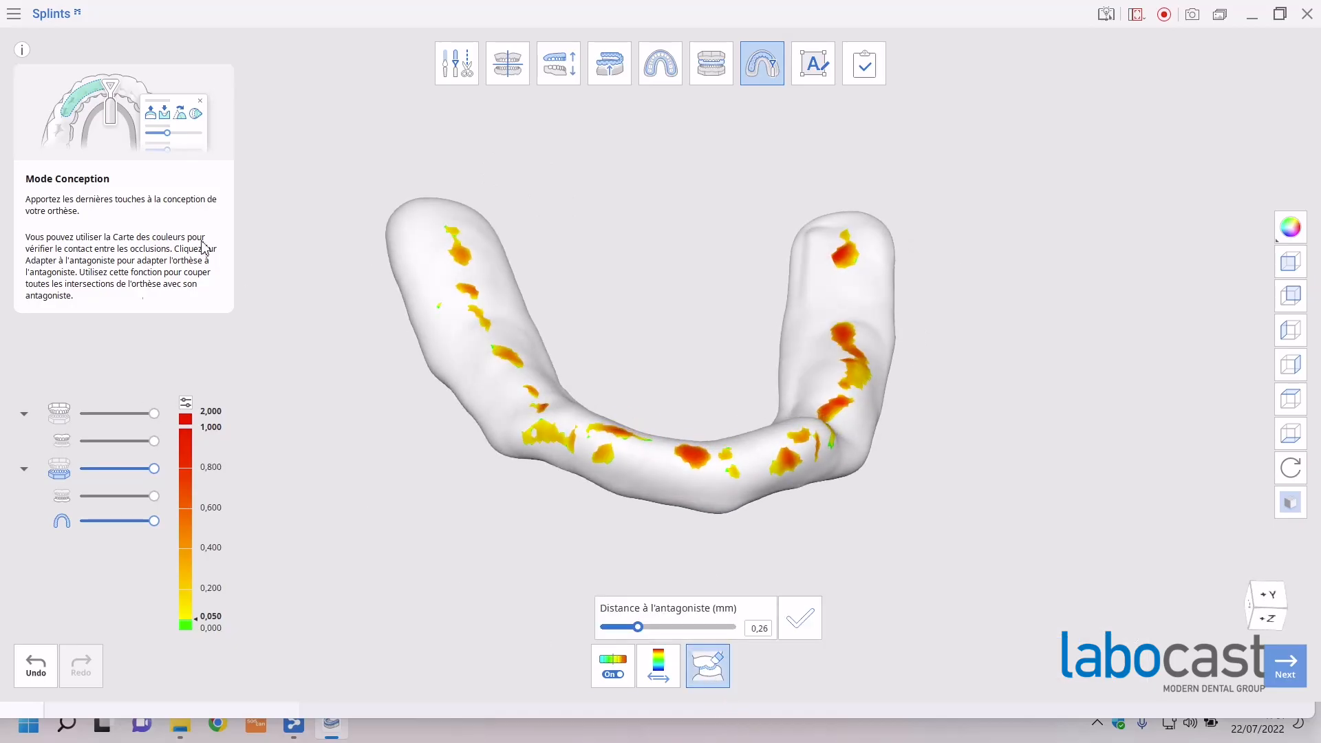
click(58, 413)
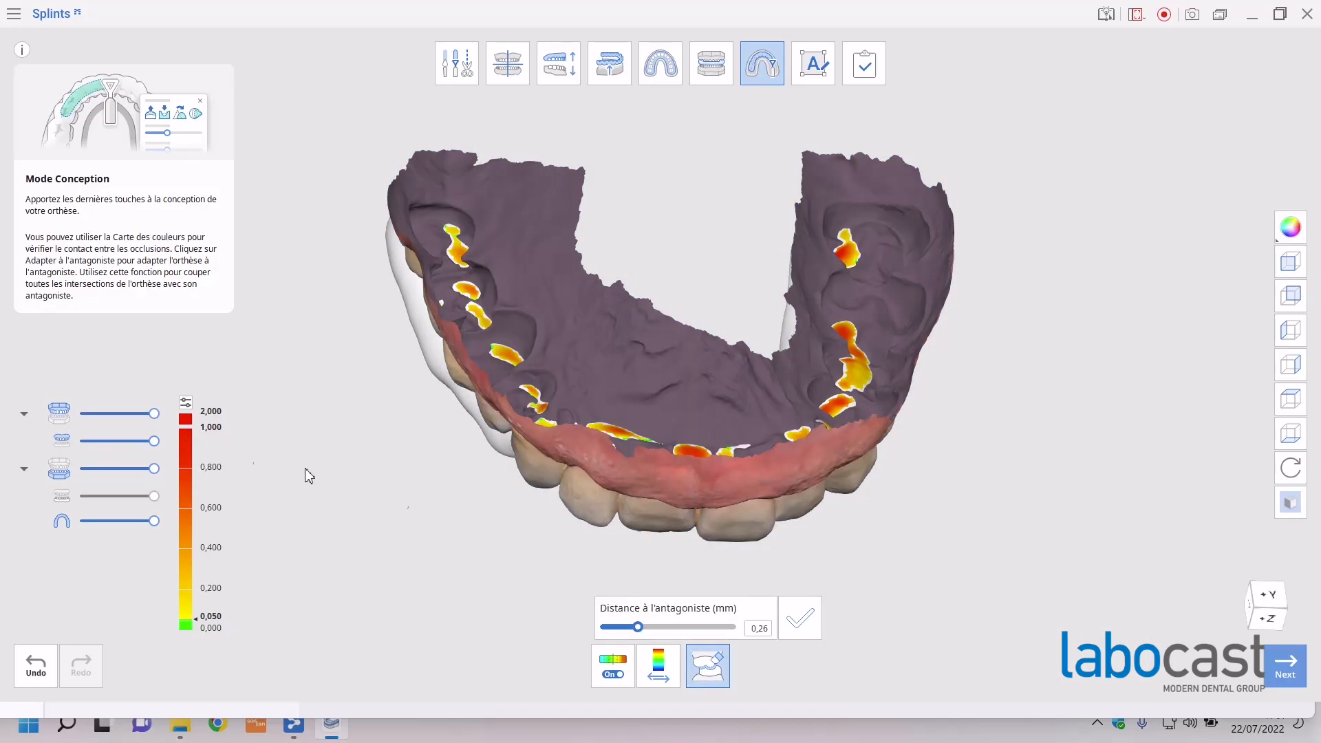
click(712, 671)
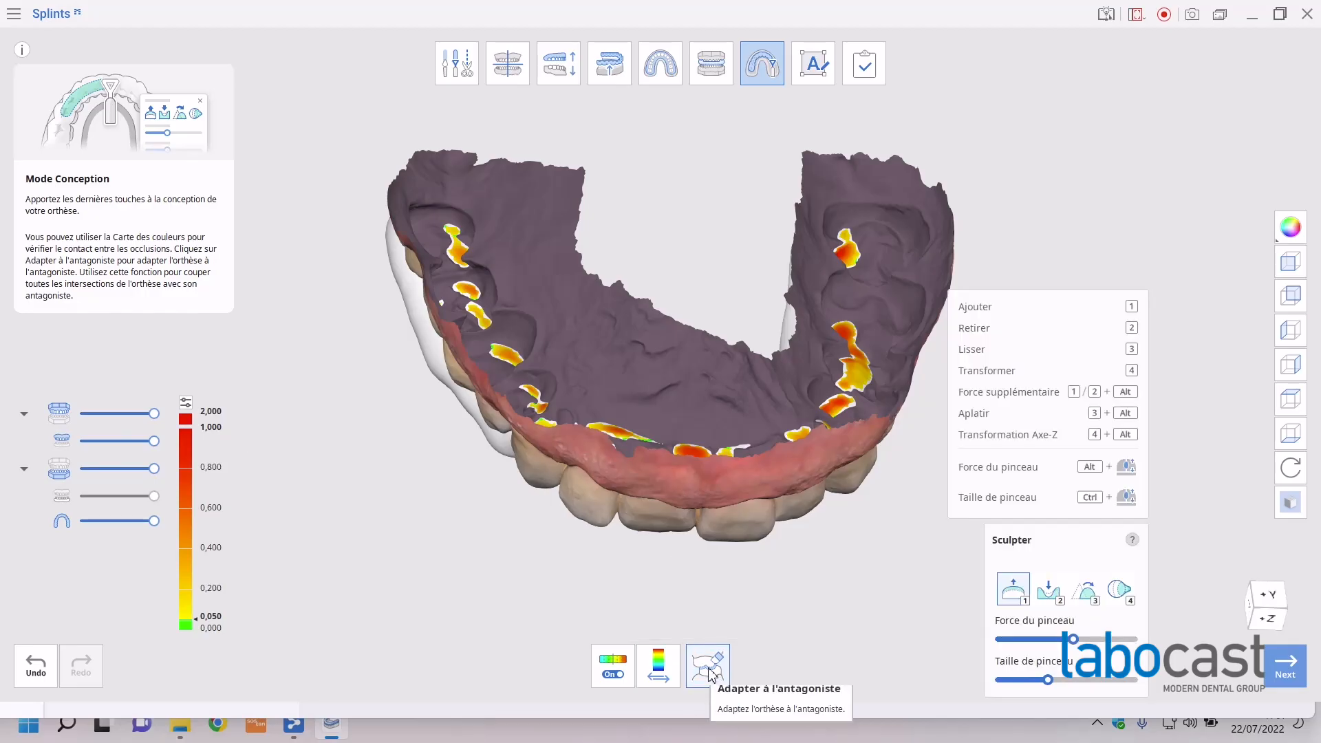
click(712, 671)
mouse_move(722, 618)
right_down()
mouse_move(704, 306)
mouse_move(761, 133)
mouse_move(740, 612)
mouse_move(692, 514)
mouse_move(711, 366)
mouse_move(740, 330)
mouse_move(459, 194)
mouse_move(548, 245)
mouse_move(556, 541)
right_up()
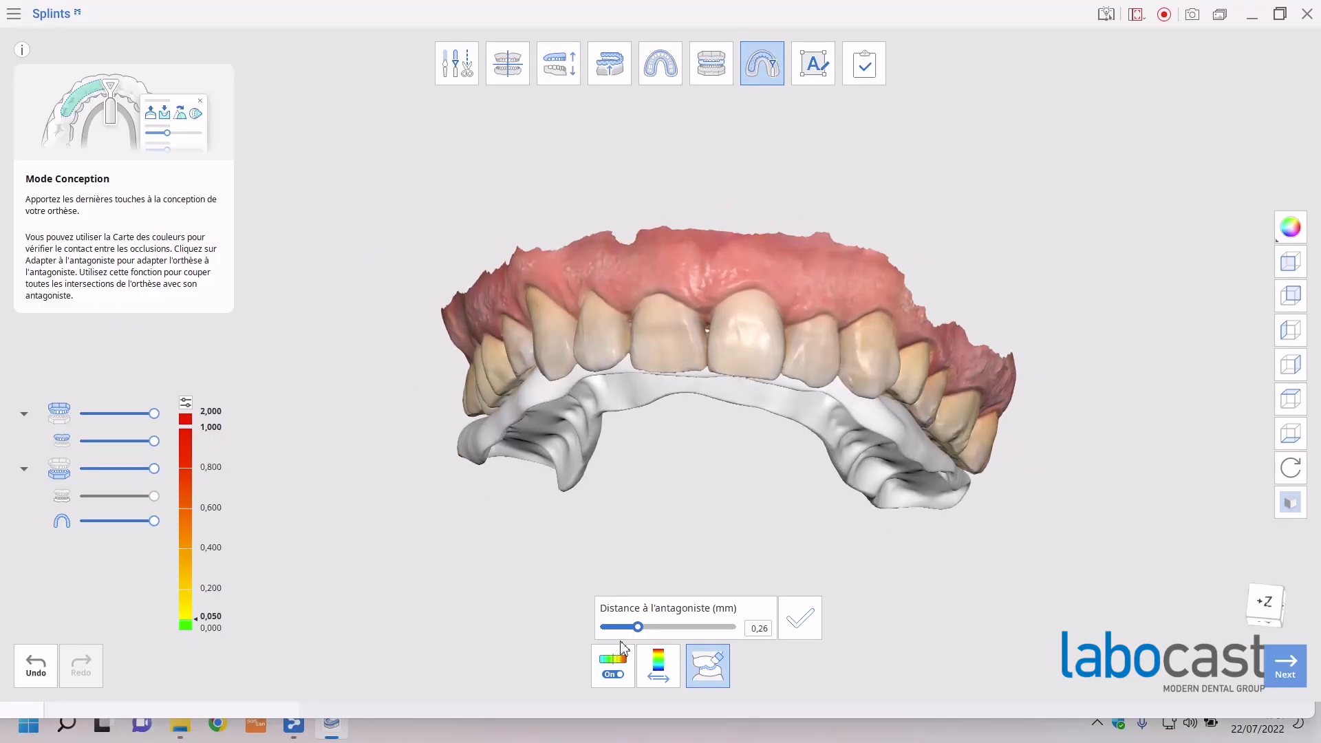
click(795, 625)
right_drag(739, 369, 604, 345)
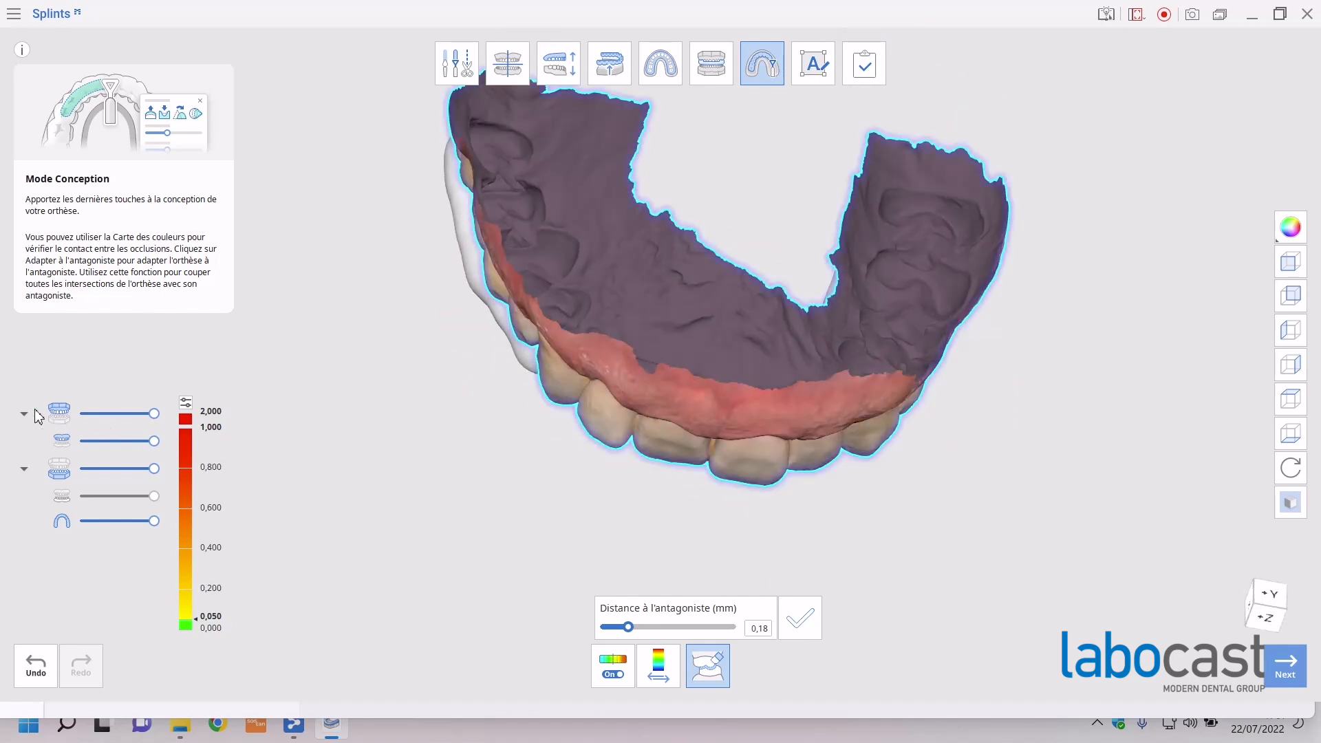
Step: Hide the upper arch and examine the antagonist imprints on the splint's occlusal surface up close
click(59, 413)
right_drag(746, 495, 652, 465)
scroll(772, 357, up, 5)
right_drag(757, 459, 915, 485)
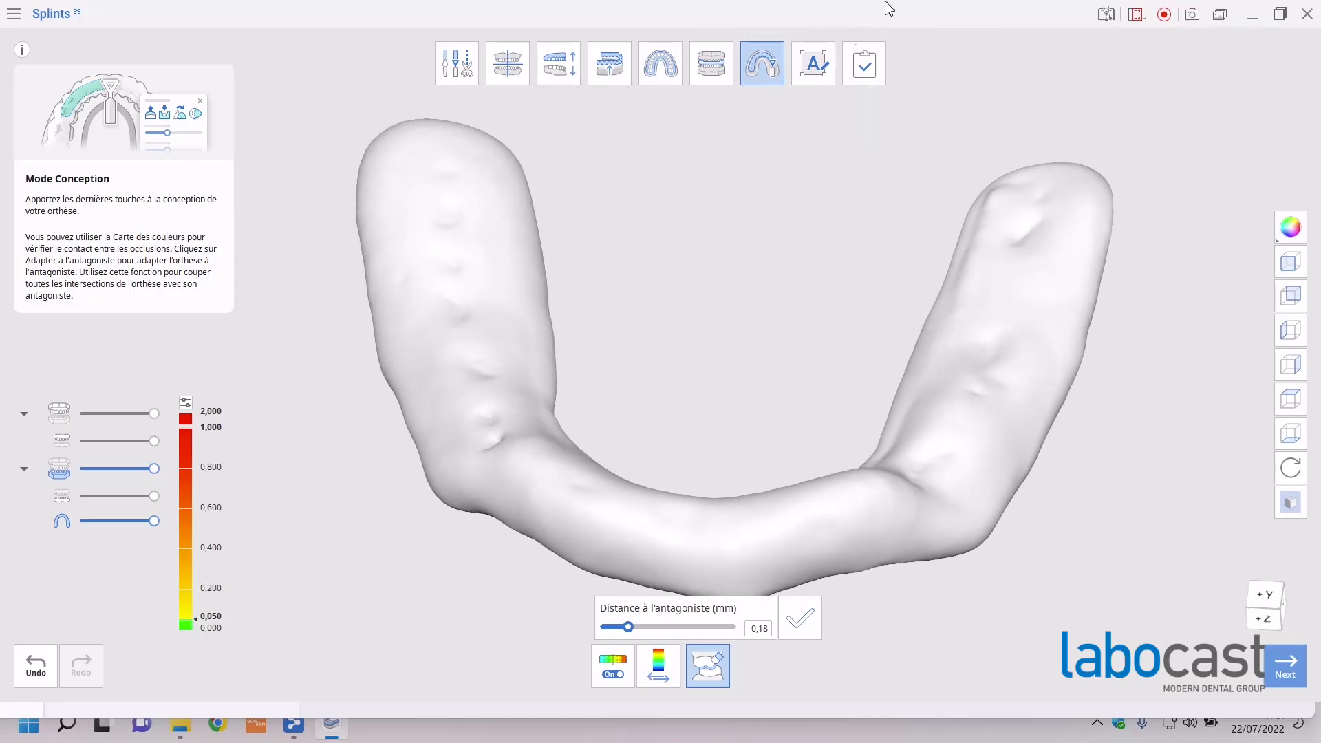
Step: Finish the design in the overview mode and save the project with a name ending in "Gouttière medit splint"
click(864, 63)
text(it)
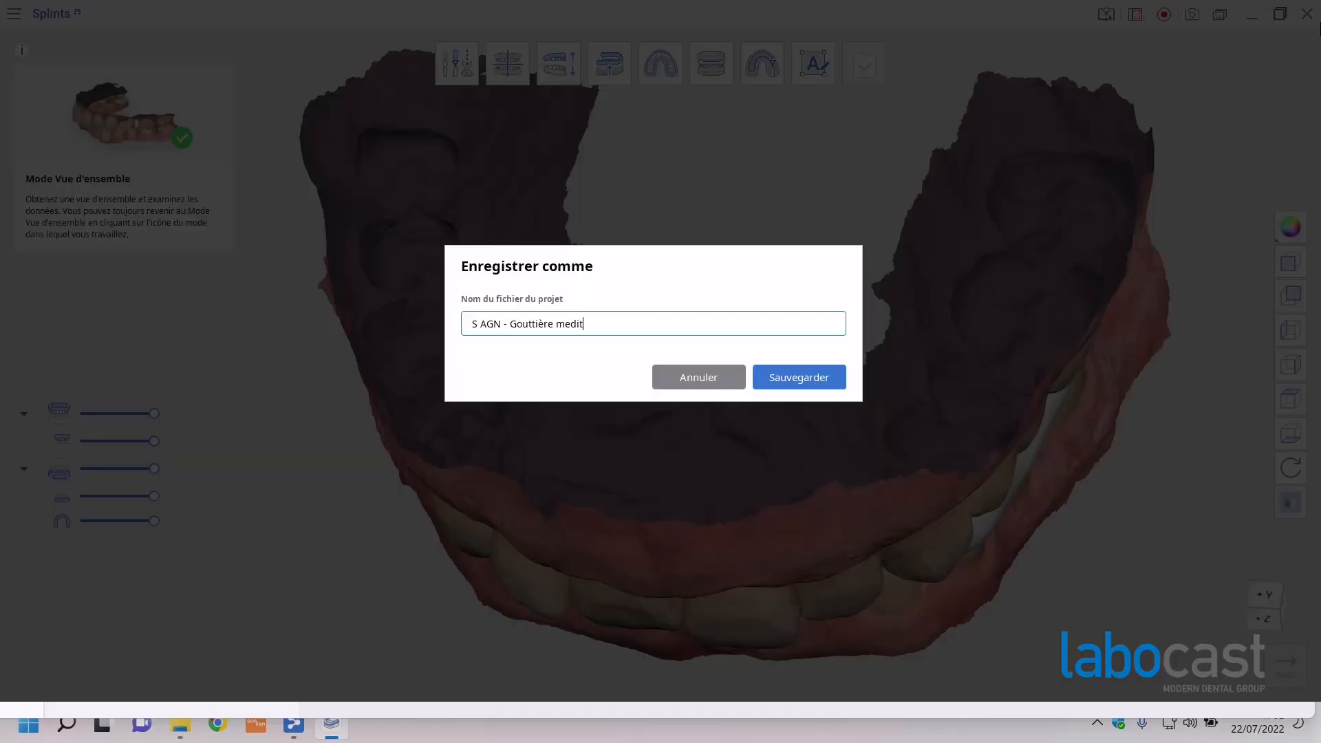
text(splint)
click(806, 379)
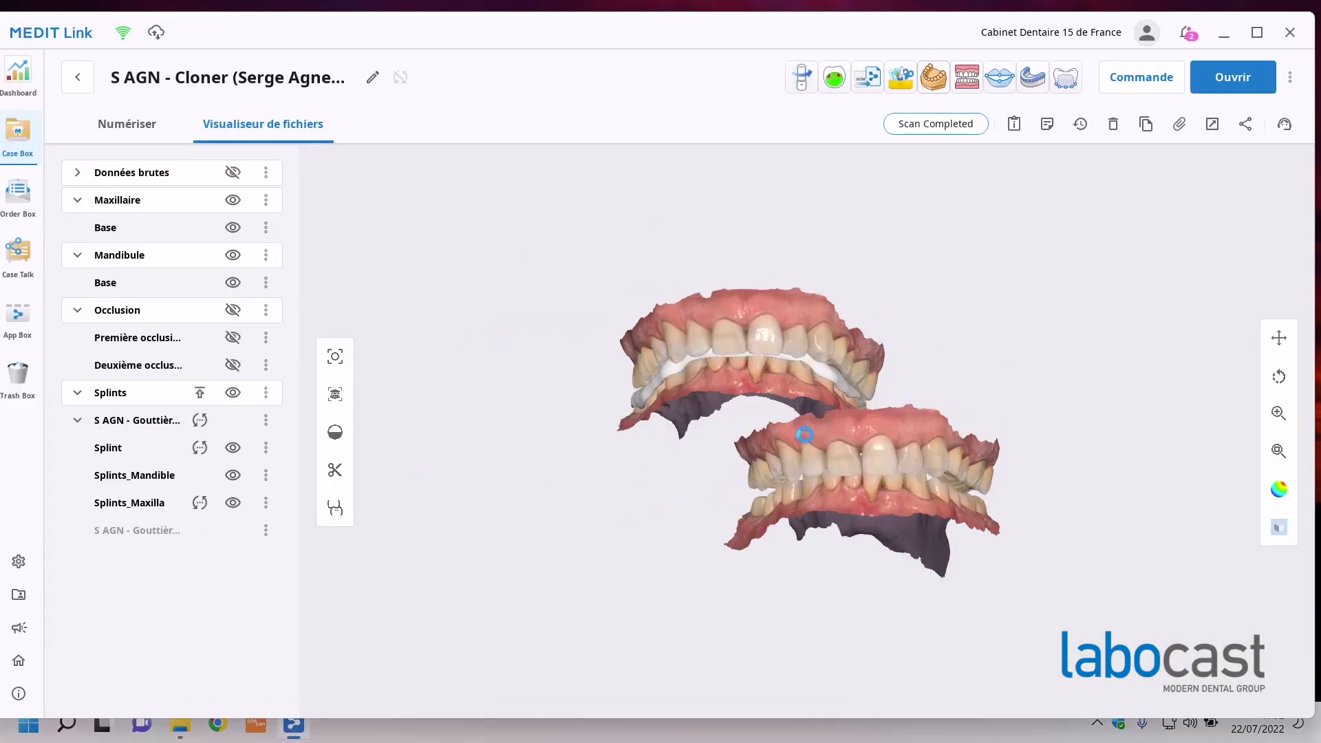
Step: In Medit Link, hide the original maxilla, mandible and occlusion scans and view the splint between the exported arches
click(232, 200)
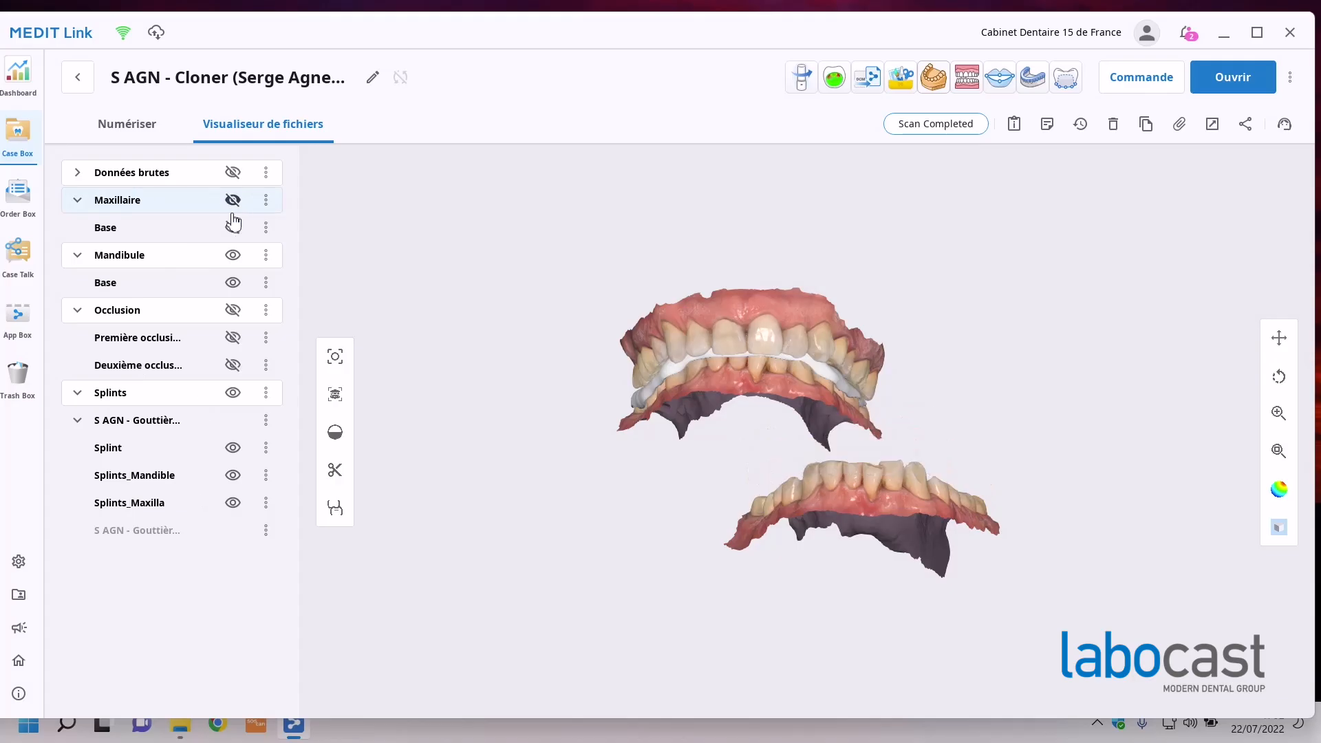
click(233, 254)
click(232, 309)
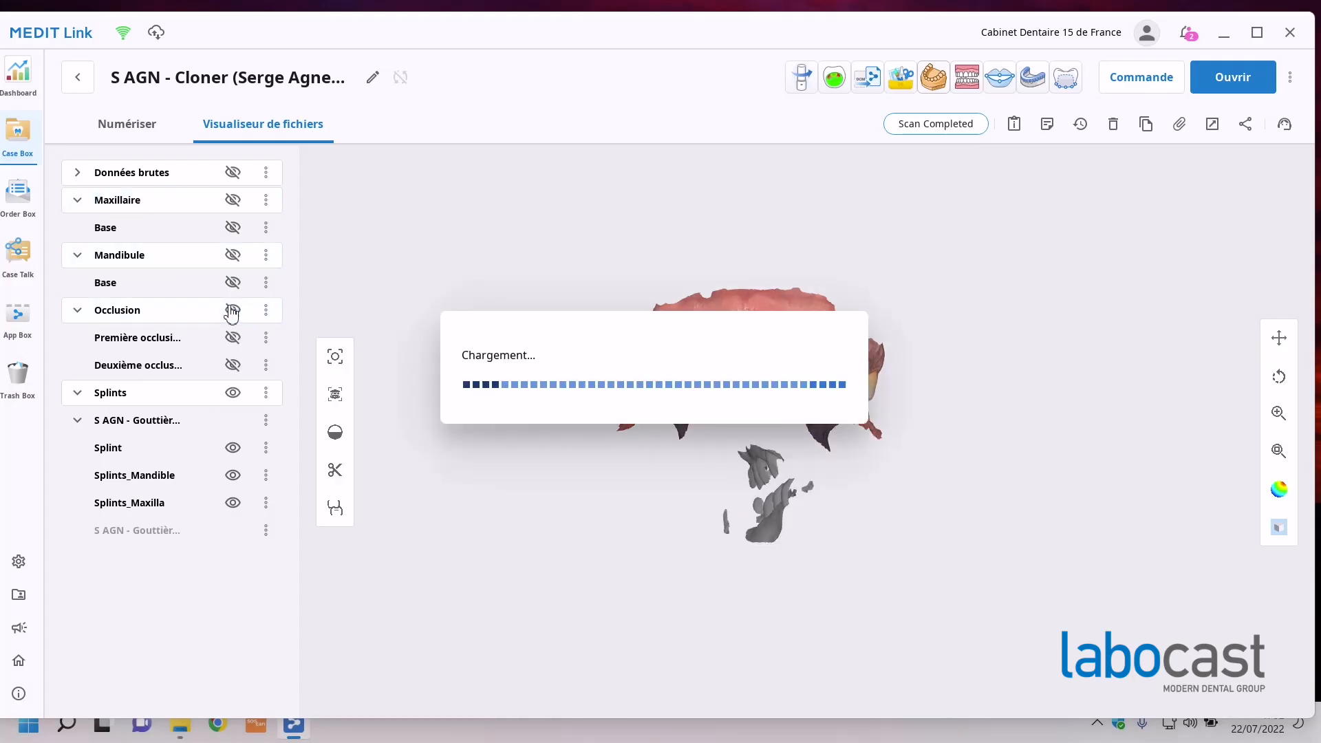
drag(675, 370, 724, 391)
click(232, 310)
scroll(777, 411, up, 5)
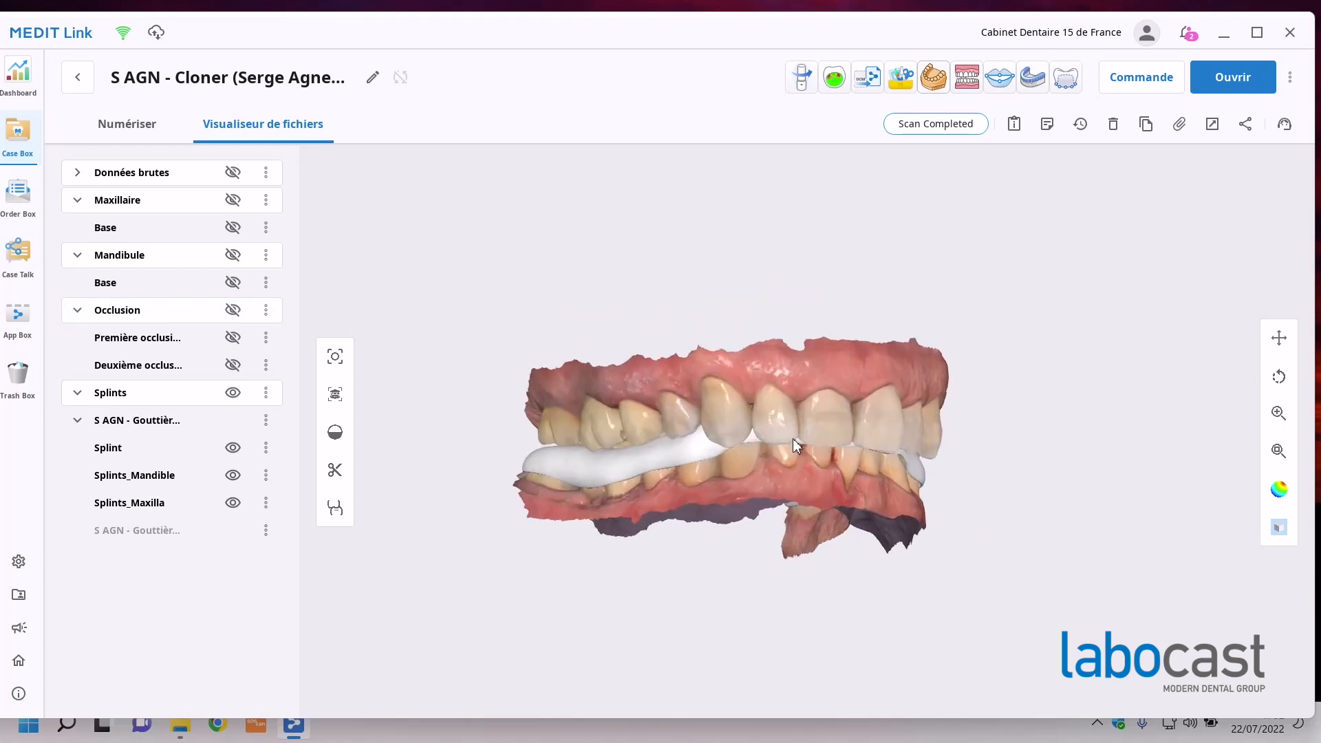
drag(793, 439, 653, 475)
Step: Hide Splints_Maxilla and inspect the finished splint seated on the mandible from the front and above
mouse_move(145, 432)
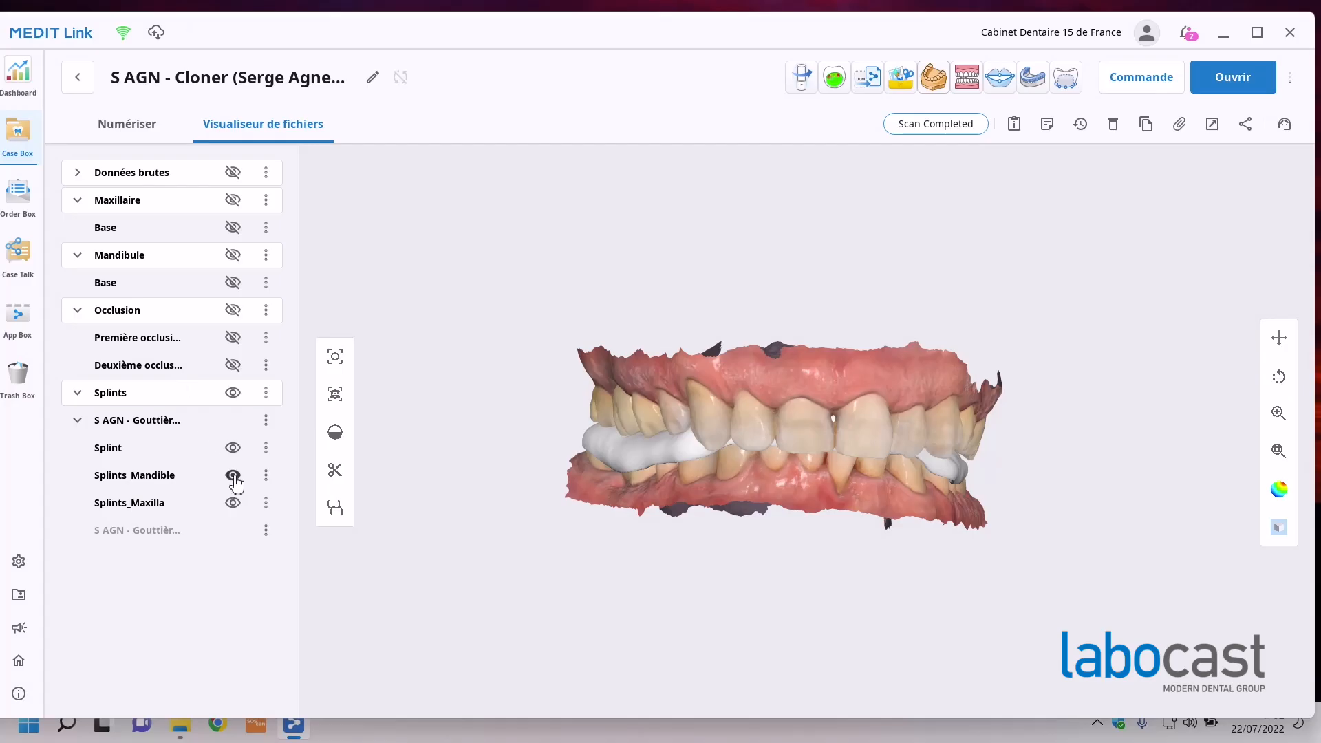
click(233, 504)
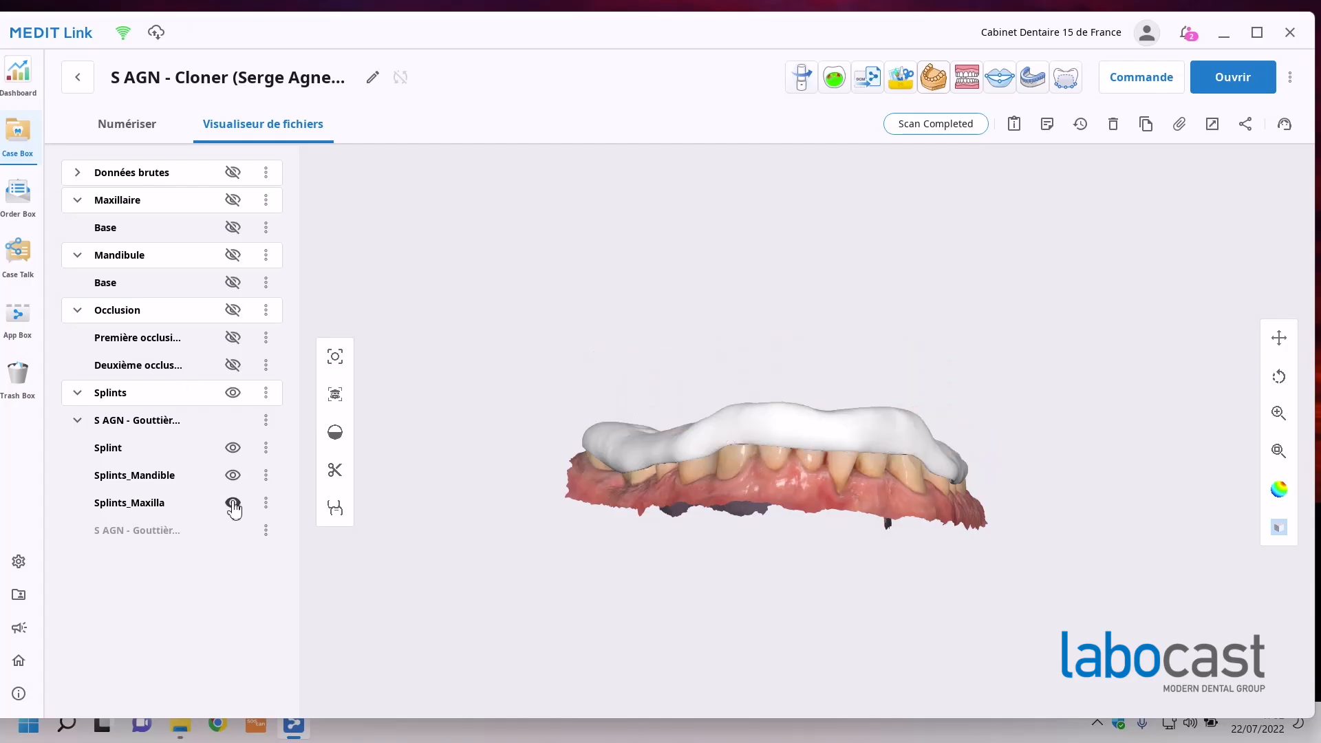
drag(655, 449, 849, 404)
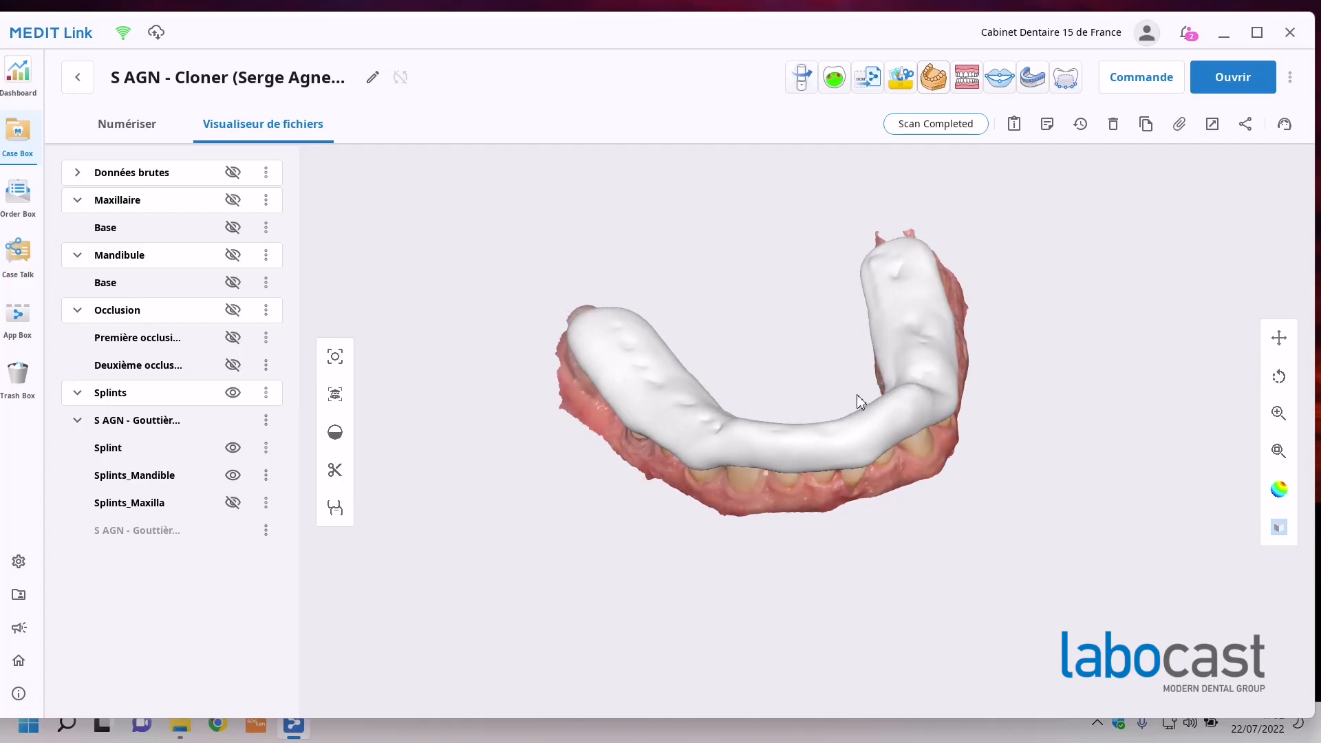